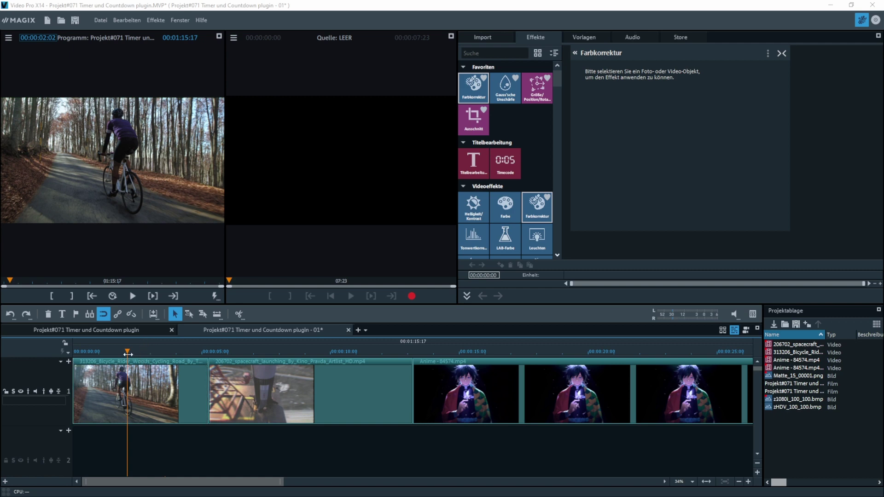
# - Apply the Time Clock effect to the bicycle rider clip on track 1 and widen the effect settings area
pyautogui.moveTo(127, 354); pyautogui.dragTo(505, 354)
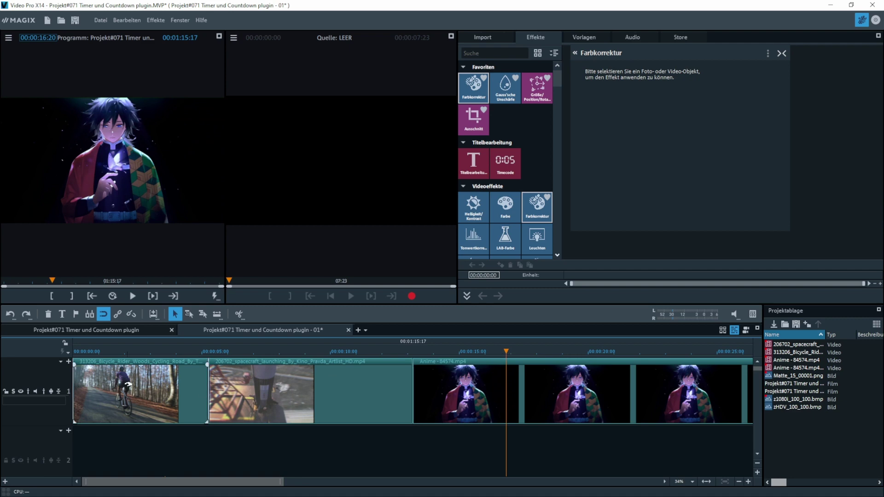
pyautogui.click(128, 384)
pyautogui.click(122, 352)
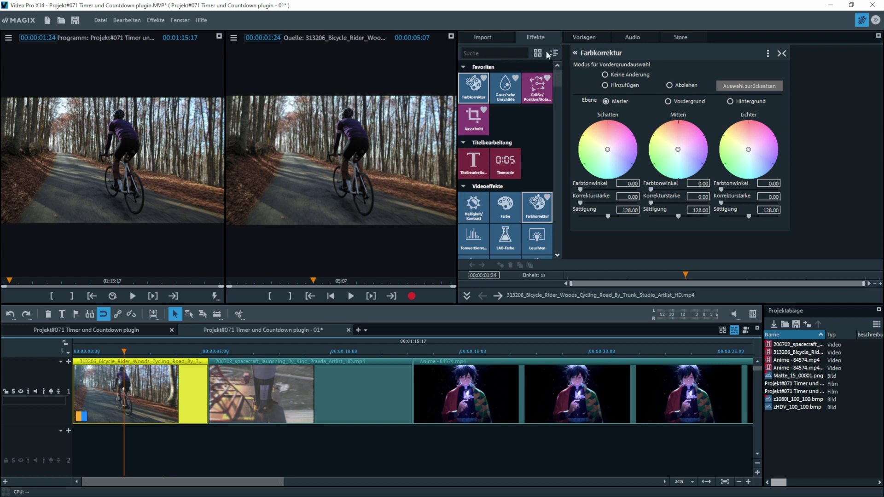
pyautogui.moveTo(557, 76); pyautogui.dragTo(554, 155)
pyautogui.scroll(2, 550, 161)
pyautogui.click(545, 174)
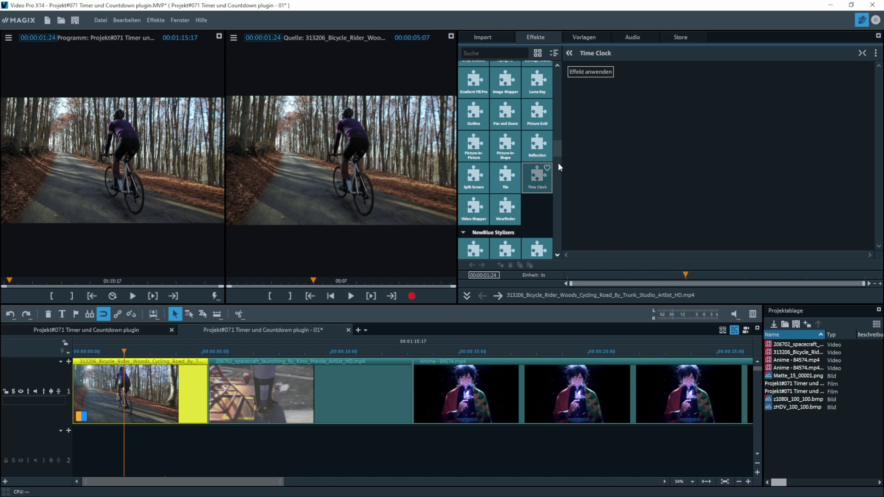
pyautogui.click(603, 75)
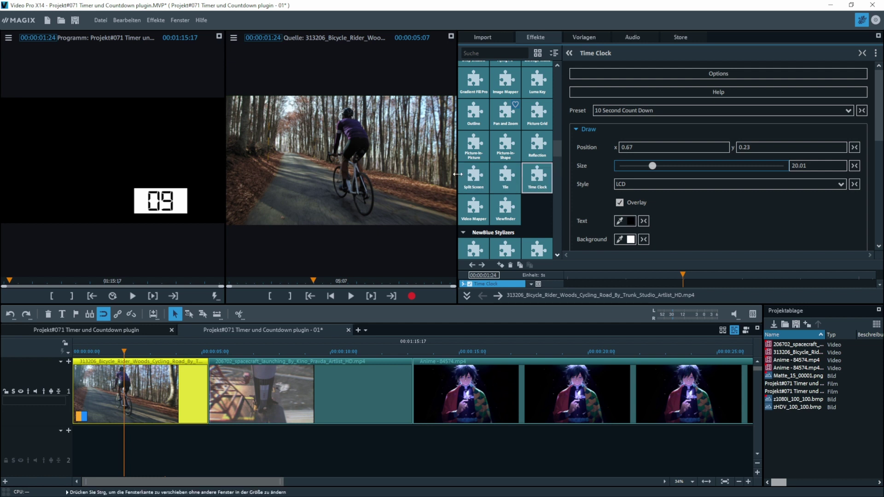
pyautogui.moveTo(458, 174); pyautogui.dragTo(376, 177)
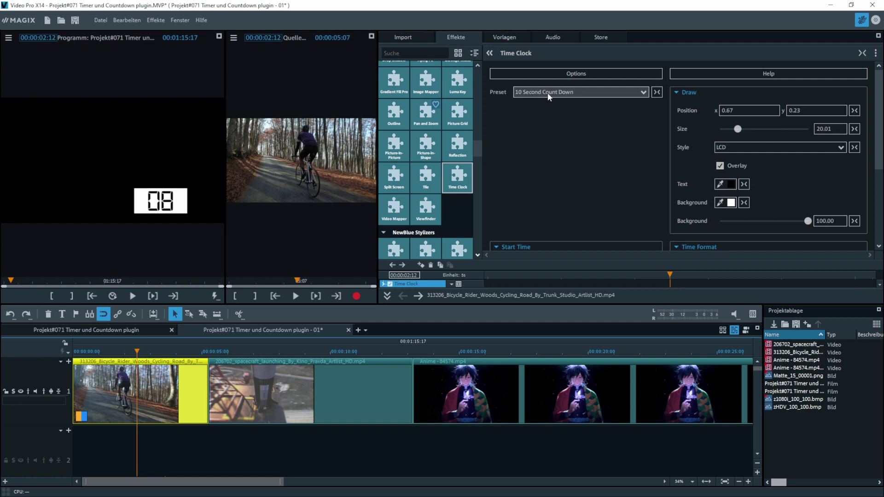
# - Play the 10 Second Count Down from the start of the timeline for a few seconds to preview it
pyautogui.moveTo(137, 353); pyautogui.dragTo(70, 353)
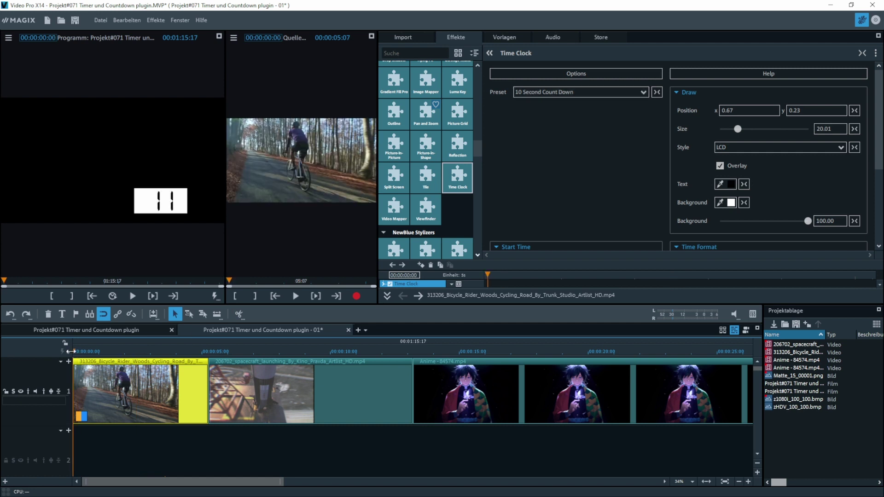
pyautogui.press('space')
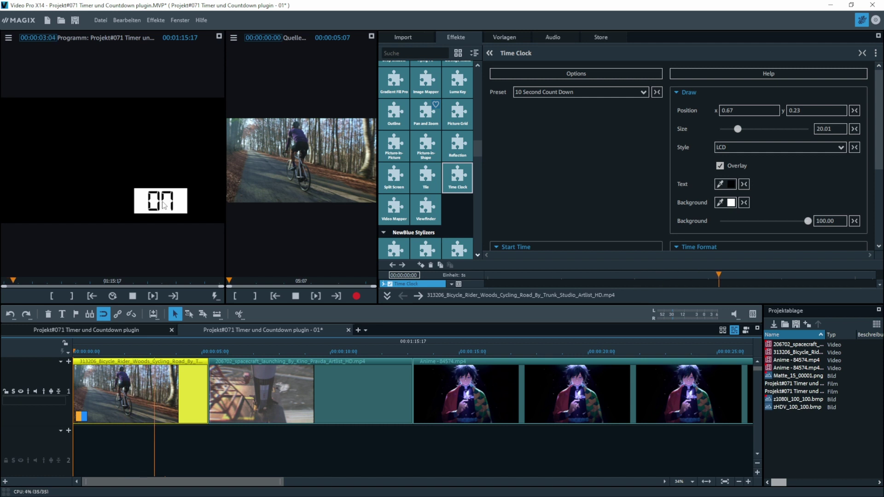
pyautogui.press('space')
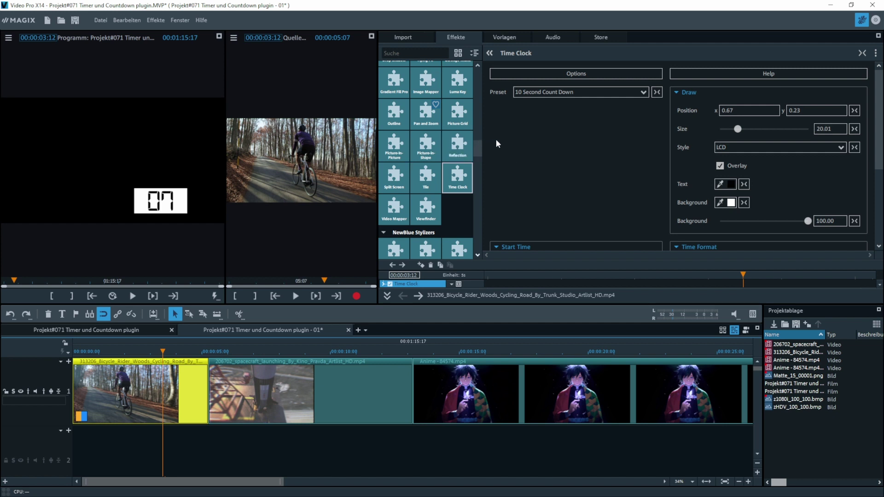
# - Try the Time Clock presets 5 Minute Count Down, Bold Blue, Clock, Groovy, Sci Fi and Scoreboard Timer in turn
pyautogui.click(563, 93)
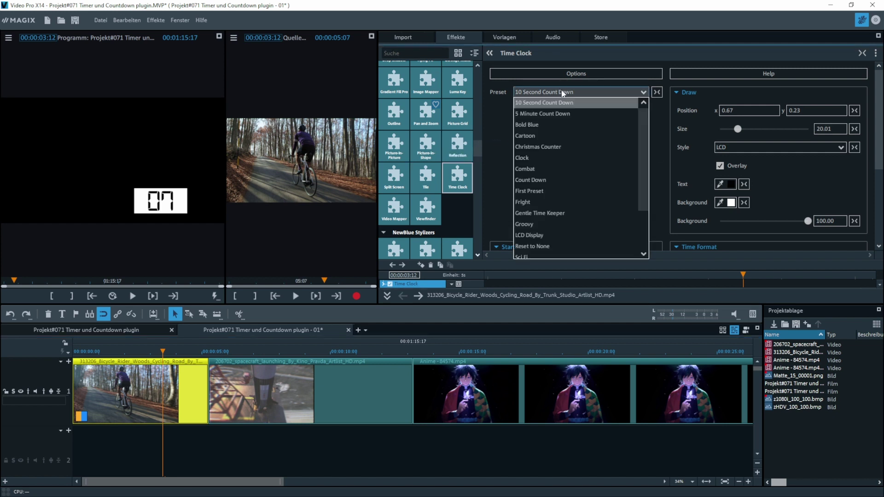
pyautogui.click(541, 111)
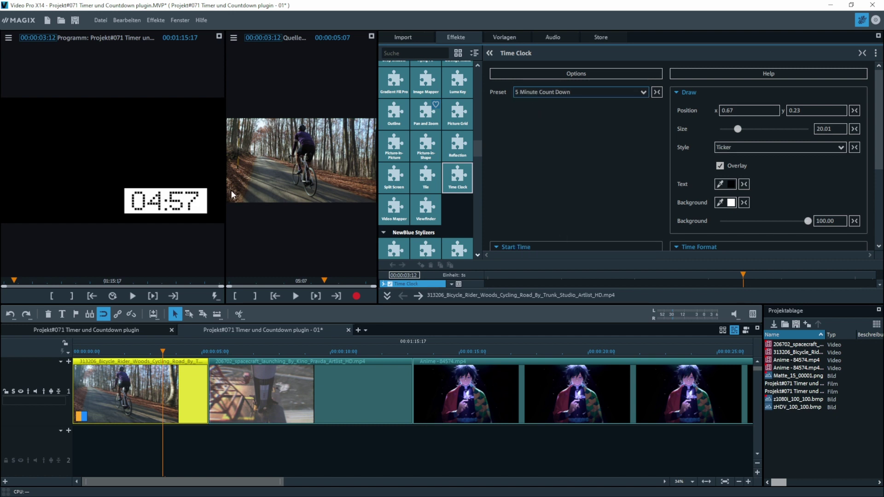
pyautogui.click(524, 94)
pyautogui.click(528, 103)
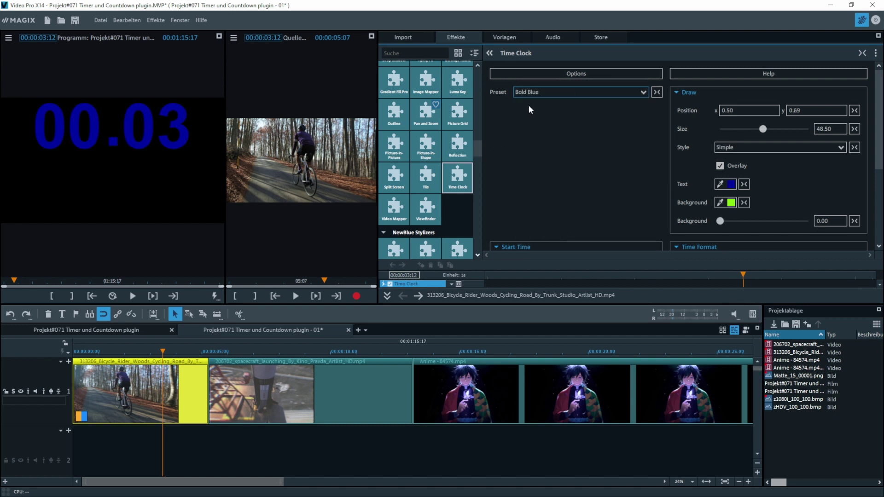
pyautogui.click(533, 91)
pyautogui.click(532, 137)
pyautogui.click(548, 93)
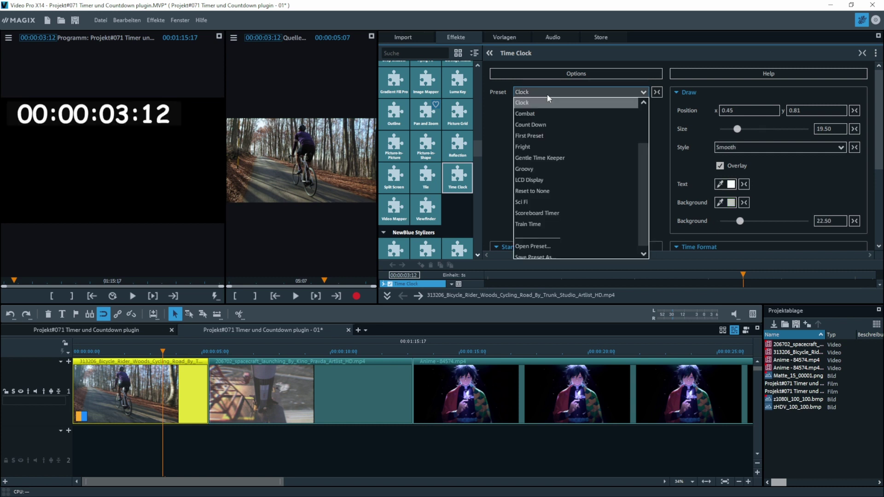
pyautogui.click(537, 159)
pyautogui.click(534, 92)
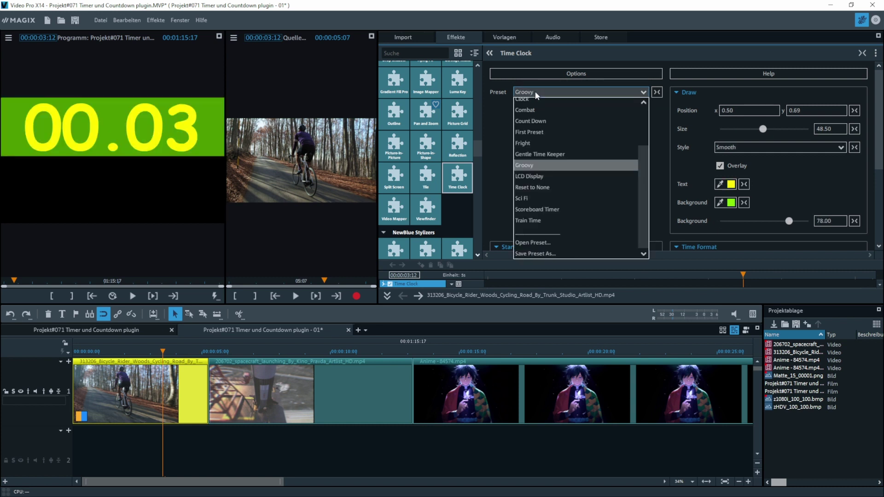
pyautogui.click(523, 202)
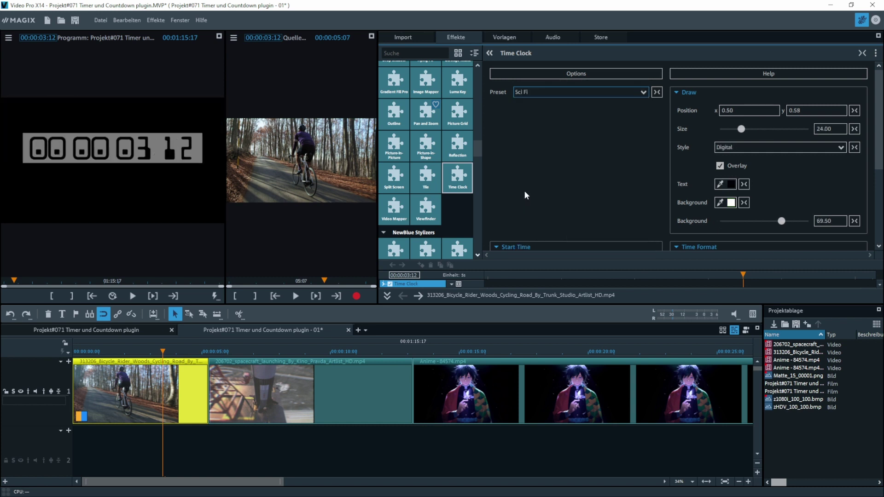
pyautogui.click(534, 95)
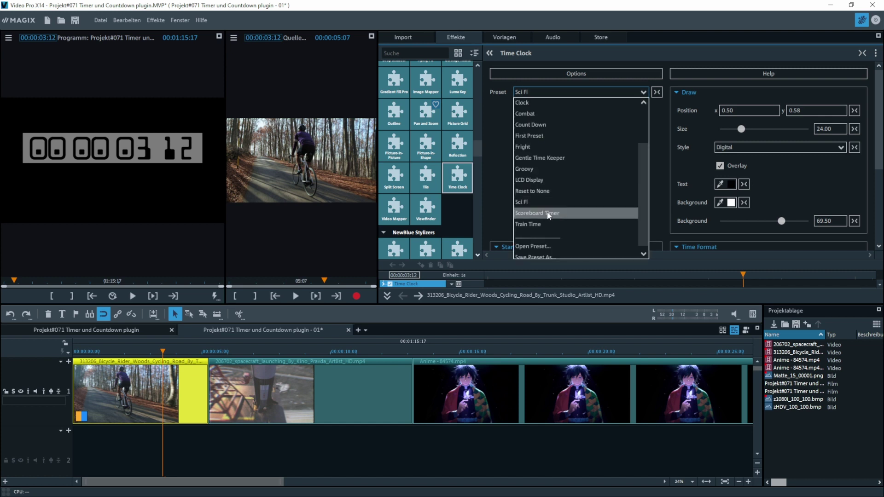
pyautogui.click(548, 211)
# - Look through the Time Clock presets and apply Bold Blue to the bicycle clip
pyautogui.click(541, 92)
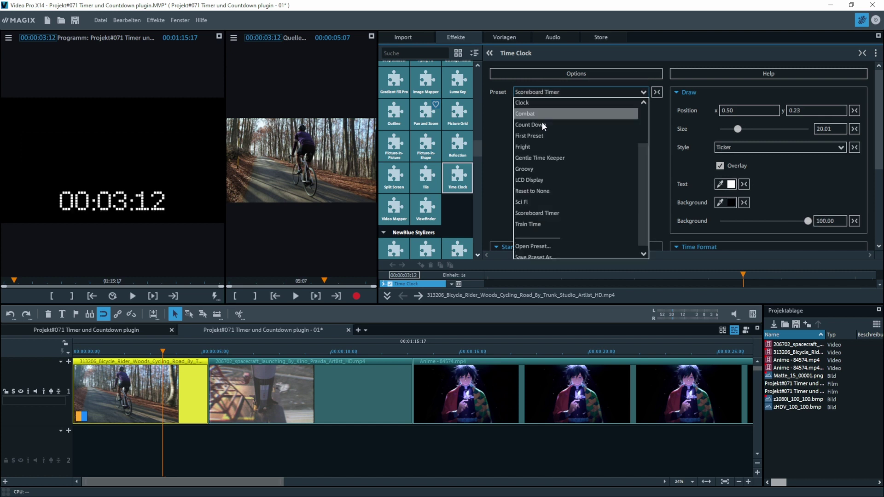
pyautogui.moveTo(640, 209); pyautogui.dragTo(644, 164)
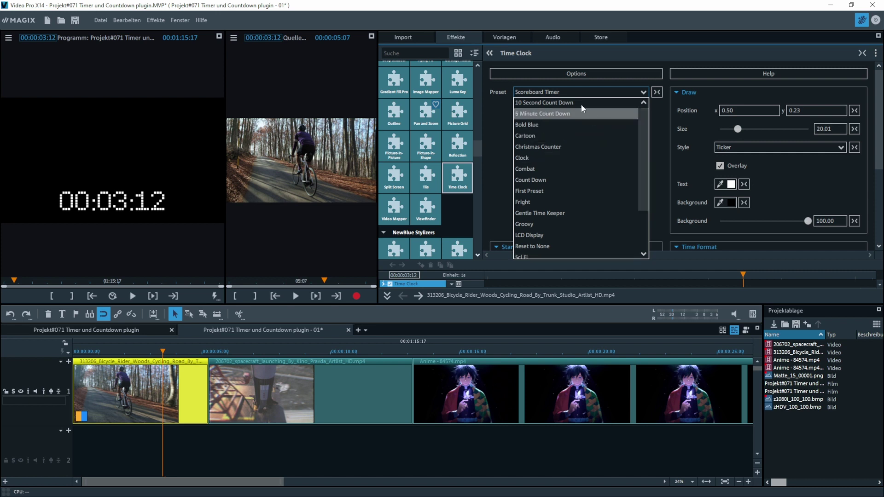
pyautogui.click(571, 94)
pyautogui.click(642, 92)
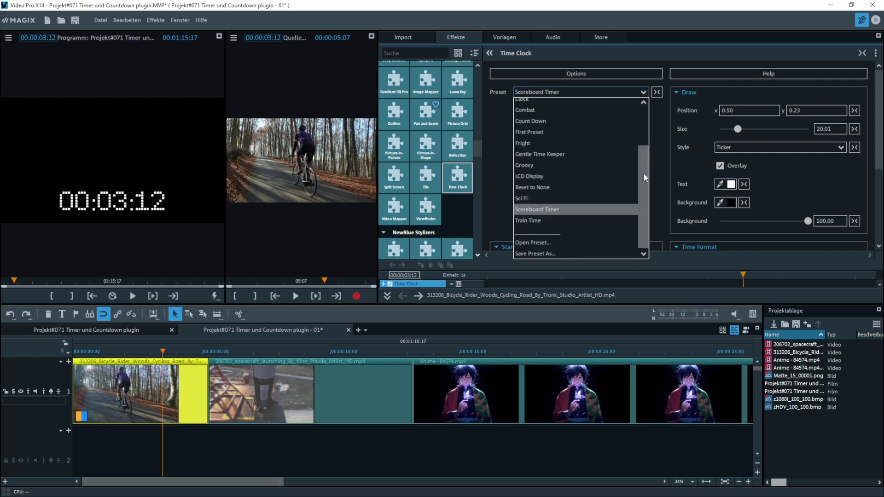
pyautogui.scroll(-2, 644, 173)
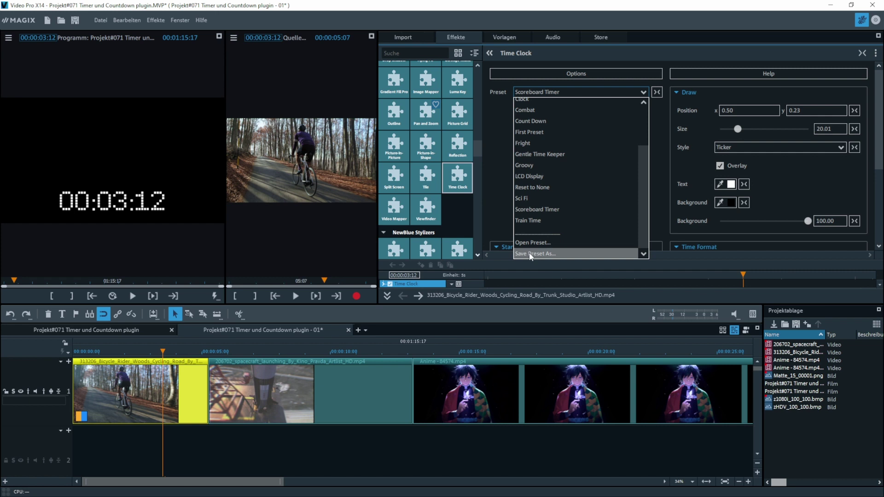
pyautogui.scroll(2, 555, 104)
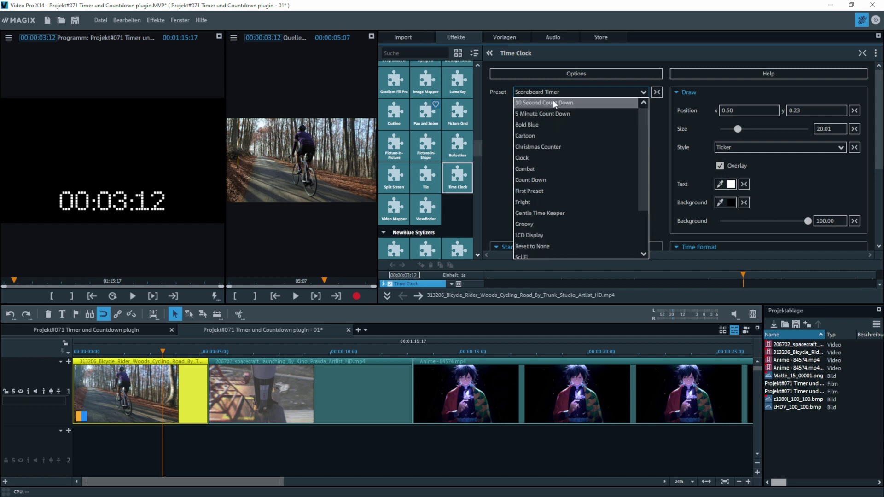
pyautogui.click(542, 123)
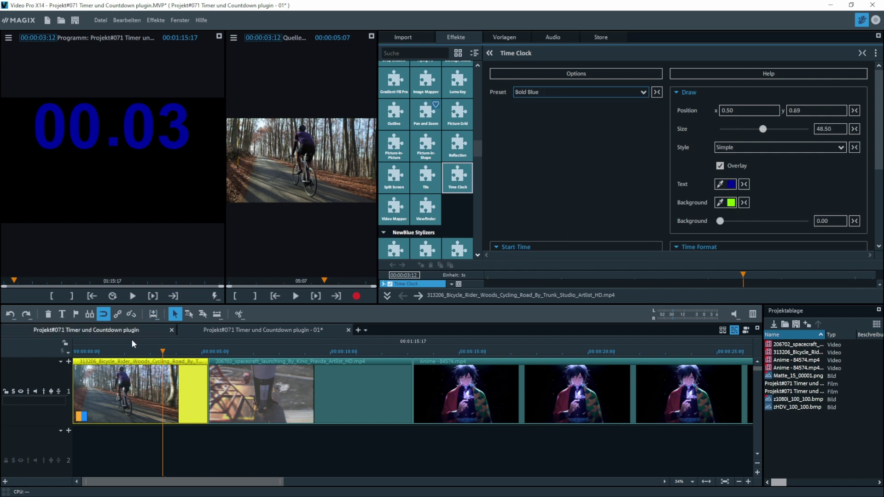
# - Preview the Bold Blue timer by playing the first few seconds of the timeline
pyautogui.click(75, 352)
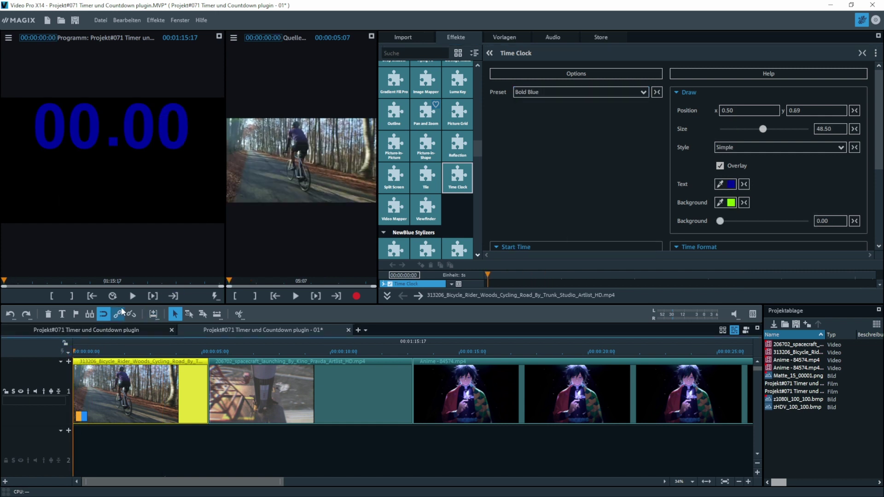
pyautogui.click(133, 296)
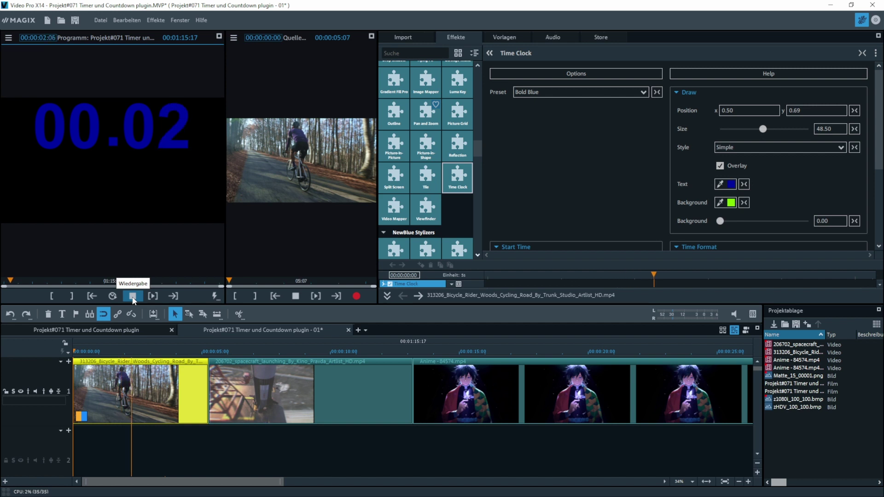
pyautogui.click(133, 296)
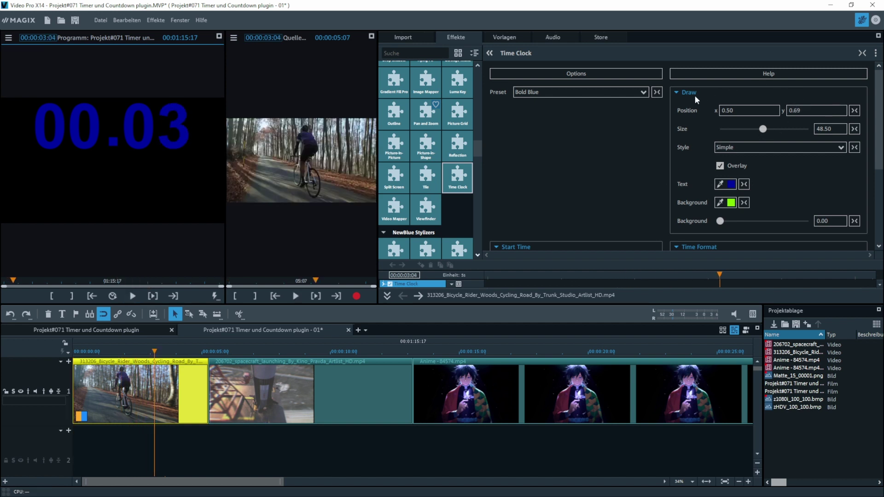
# - Move the timer display to position x 0.52, y 0.45 and set its size to 47.40
pyautogui.click(822, 98)
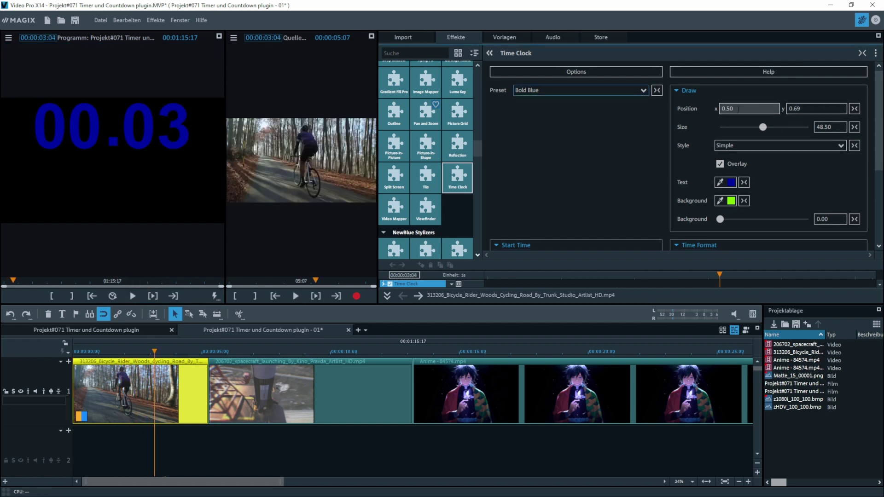
pyautogui.moveTo(738, 109); pyautogui.dragTo(723, 112)
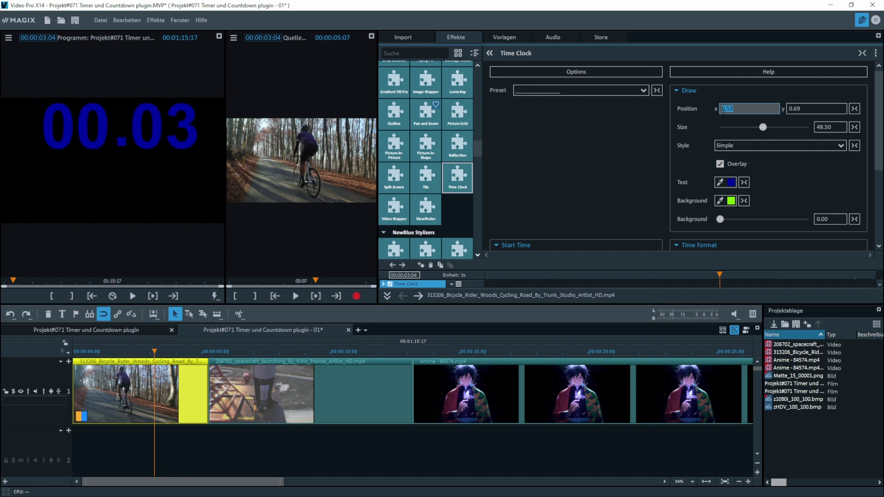
pyautogui.click(799, 109)
pyautogui.moveTo(800, 109); pyautogui.dragTo(762, 127)
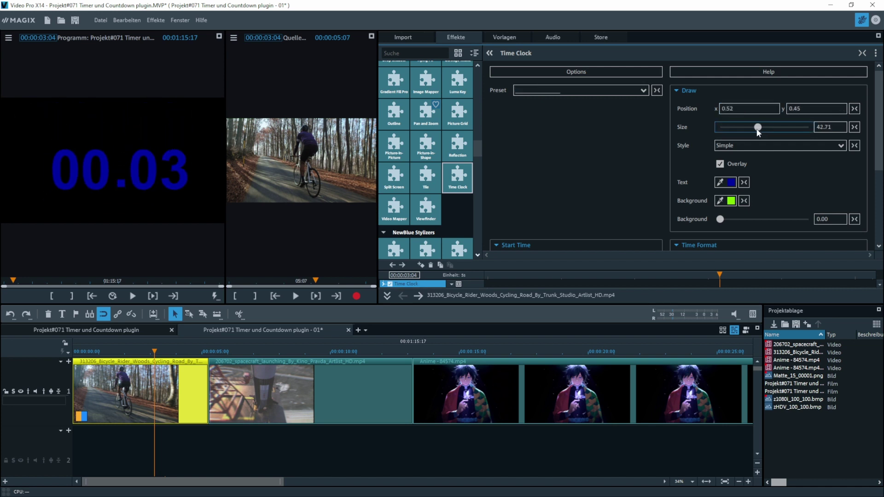
# - Try the timer display styles LCD, Ticker, Stencil, Digital, Neon and Brash in turn
pyautogui.click(755, 145)
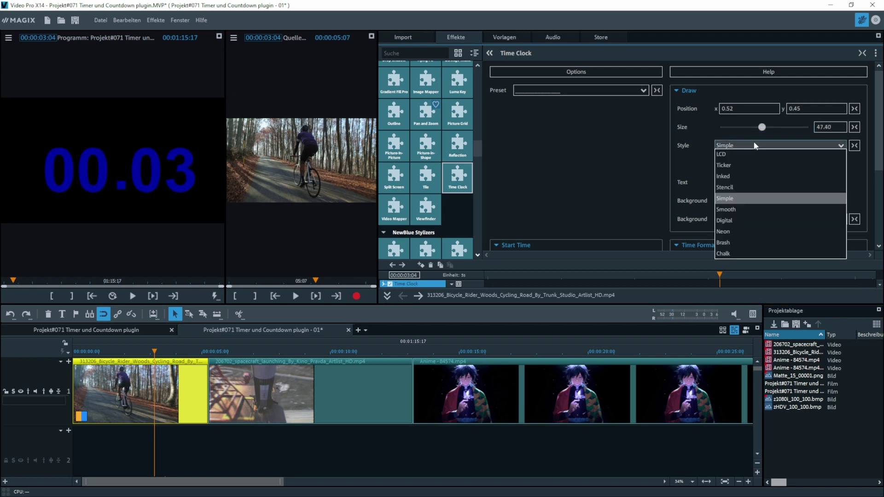
pyautogui.click(726, 154)
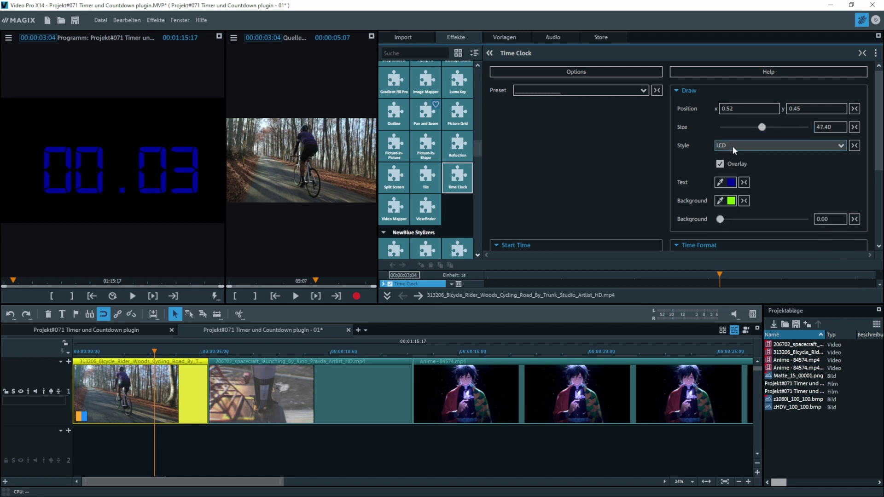
pyautogui.click(733, 145)
pyautogui.click(734, 165)
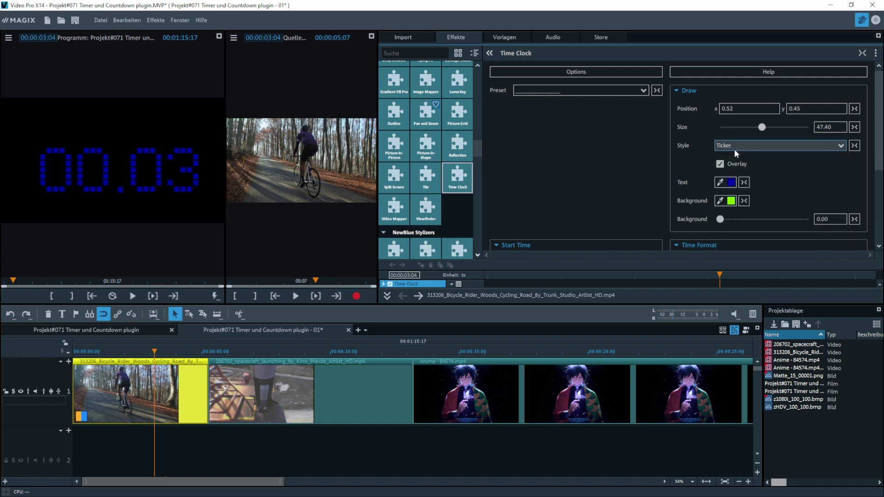
pyautogui.click(735, 148)
pyautogui.click(737, 186)
pyautogui.click(737, 146)
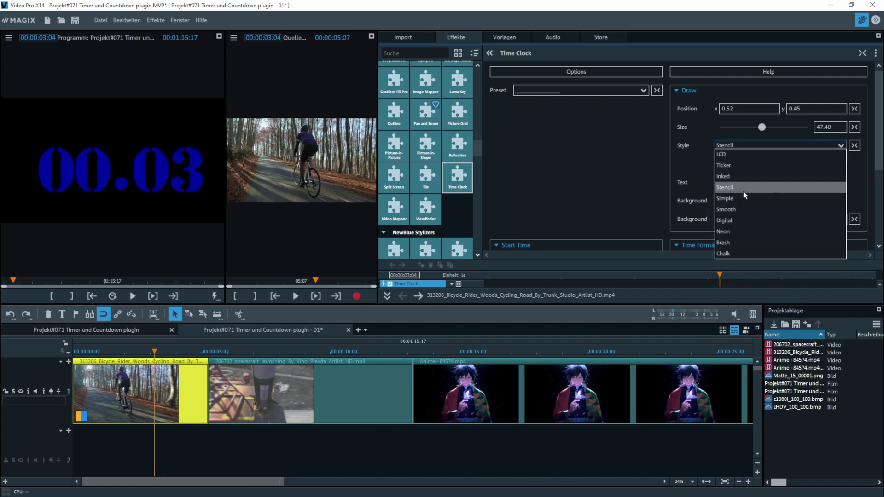
pyautogui.click(737, 221)
pyautogui.click(740, 144)
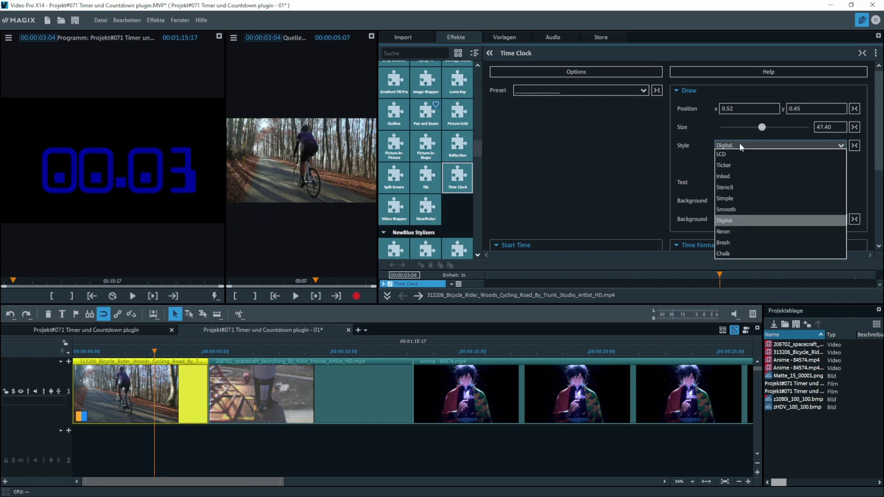
pyautogui.click(742, 231)
pyautogui.click(749, 149)
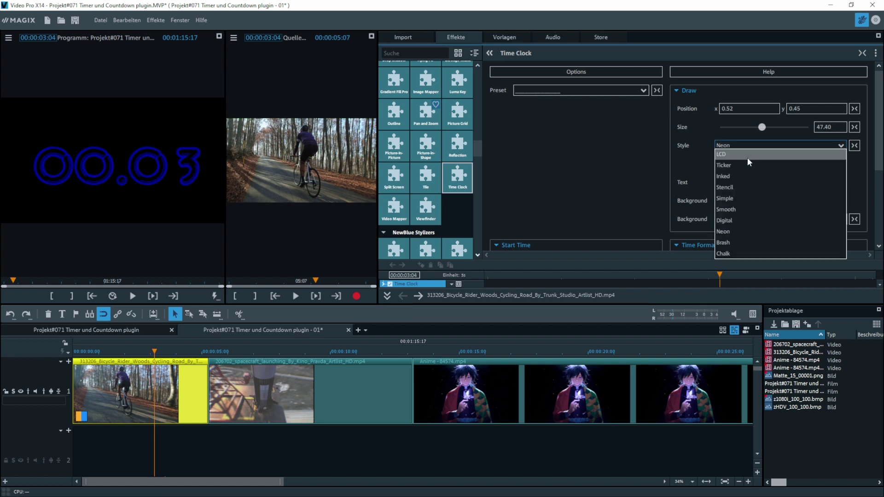
pyautogui.click(729, 242)
# - Set the timer's style to LCD and disable Overlay
pyautogui.click(737, 146)
pyautogui.click(729, 158)
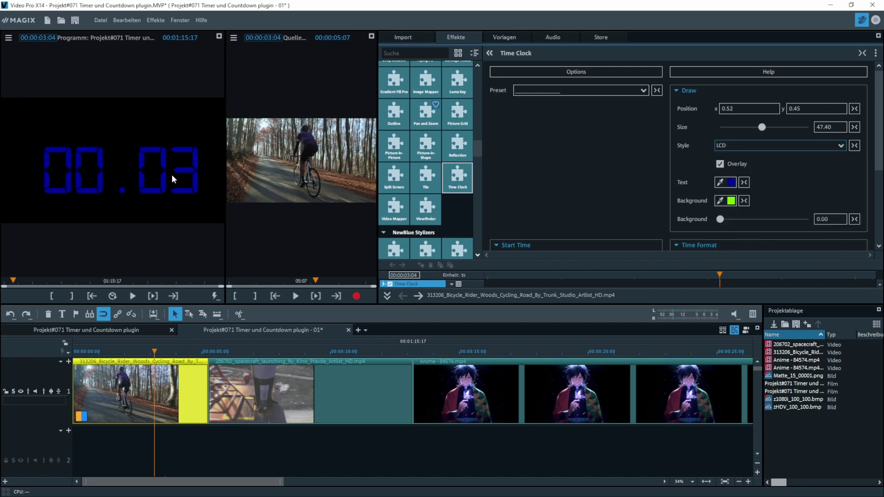
pyautogui.click(720, 165)
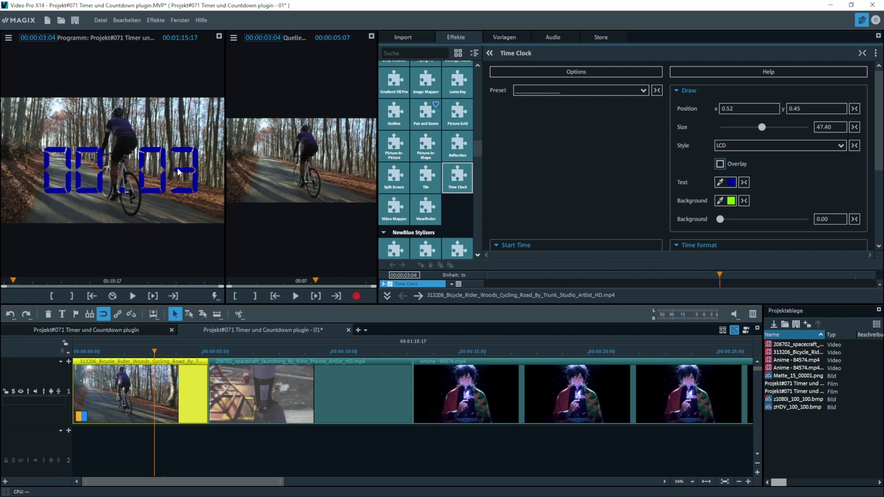
# - Widen the program monitor's preview and move the playhead to 00:00:04:03
pyautogui.moveTo(225, 138); pyautogui.dragTo(330, 138)
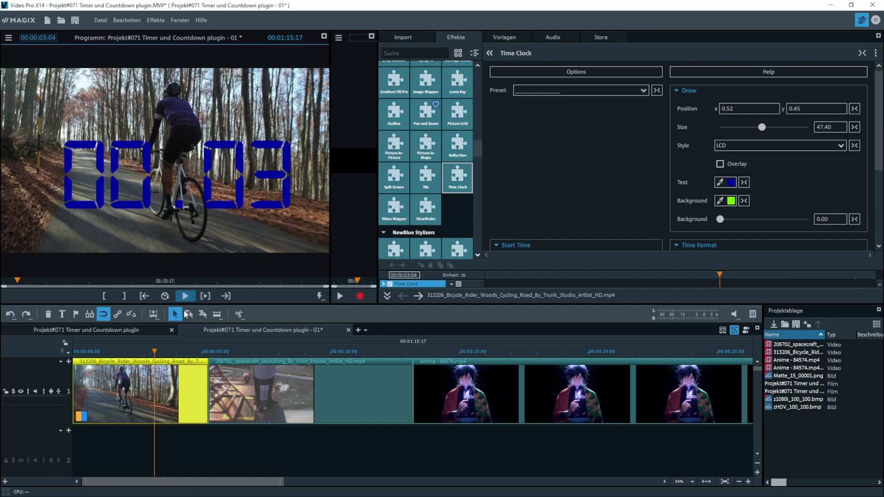
pyautogui.moveTo(154, 351); pyautogui.dragTo(180, 350)
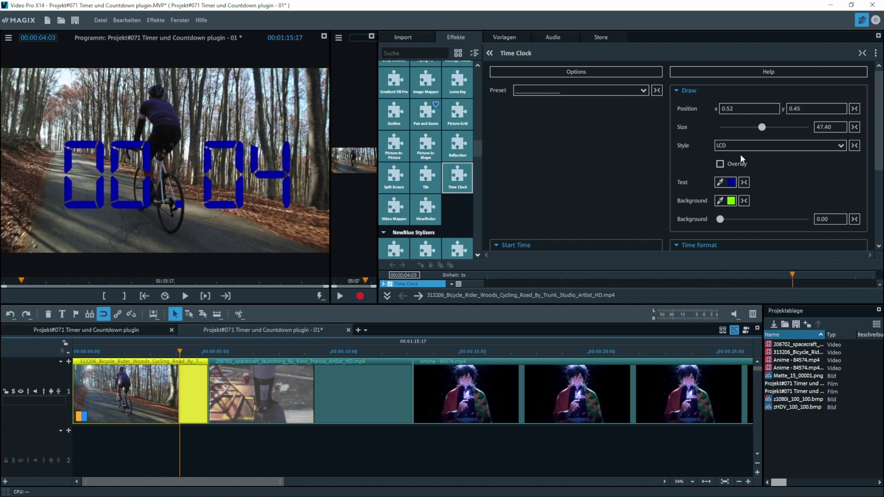
# - Try a red text colour for the timer with its green background amount raised to 100.00
pyautogui.scroll(-2, 760, 152)
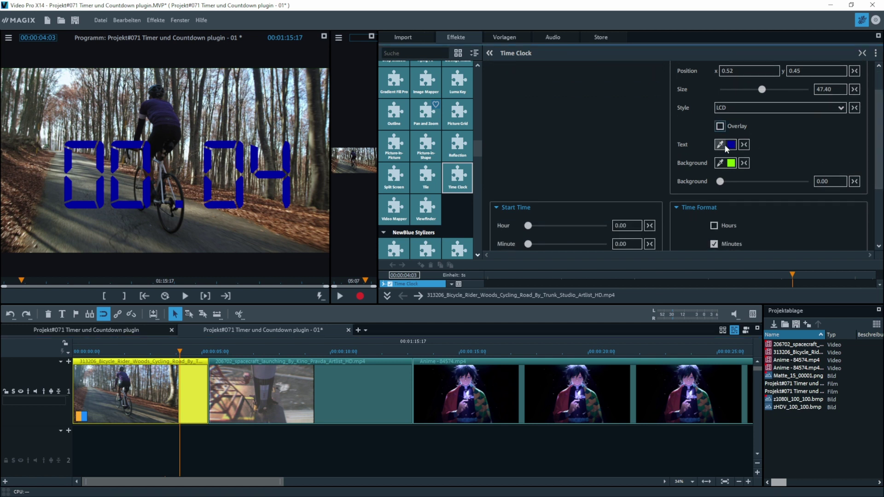
pyautogui.click(725, 146)
pyautogui.click(785, 157)
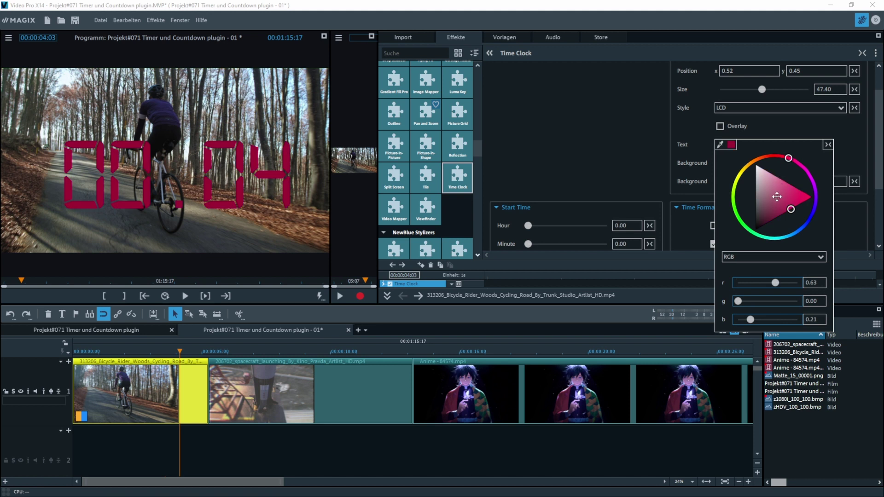
pyautogui.click(782, 157)
pyautogui.click(791, 194)
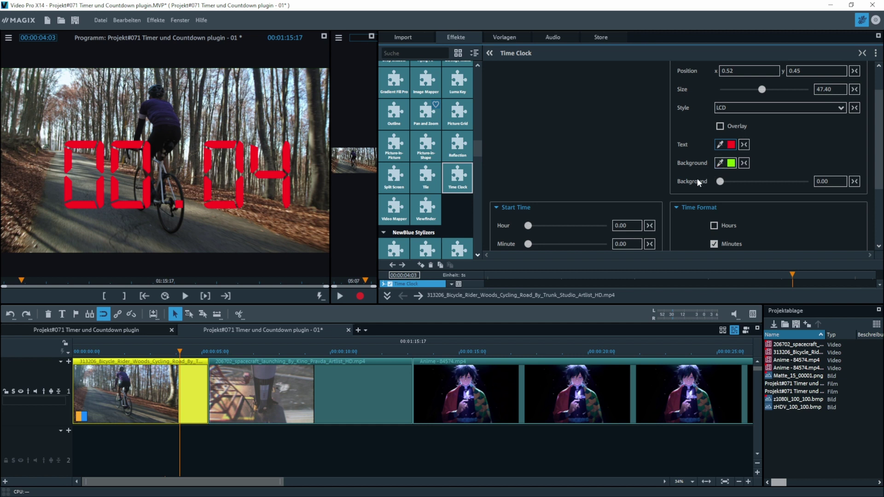
pyautogui.moveTo(721, 183); pyautogui.dragTo(816, 180)
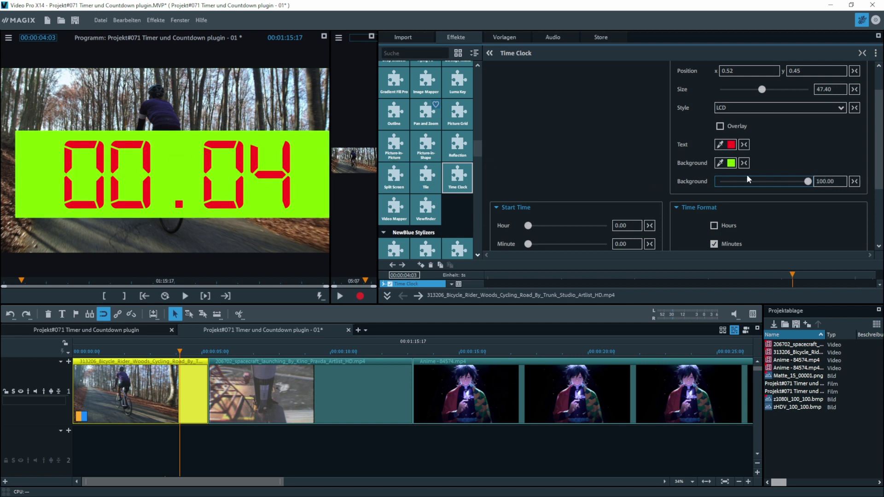
# - Set the timer's size to 27.60 and its position to x 0.36, y 0.21
pyautogui.scroll(2, 747, 174)
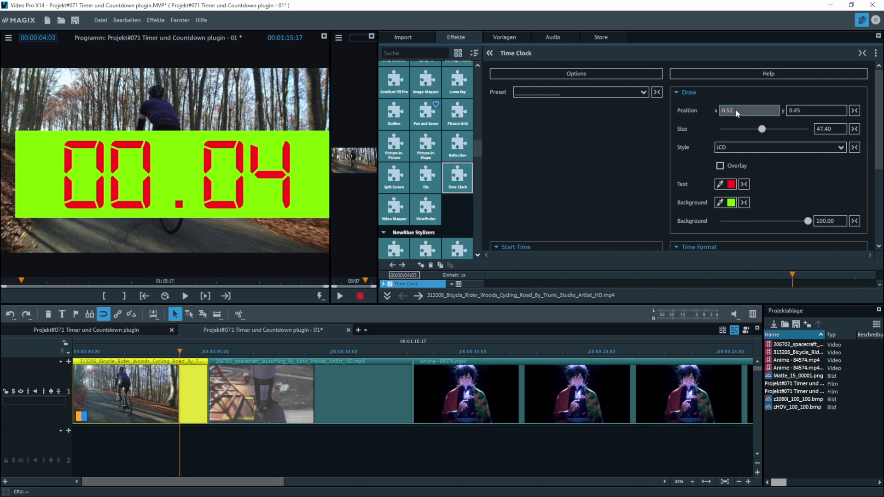
pyautogui.moveTo(762, 129); pyautogui.dragTo(745, 130)
pyautogui.click(798, 113)
pyautogui.scroll(5, 794, 112)
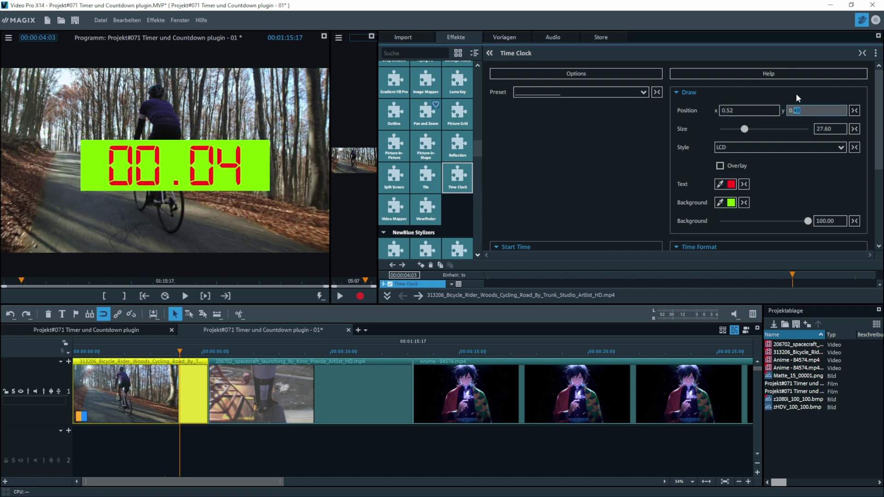
pyautogui.press('BackSpace')
pyautogui.press('BackSpace')
pyautogui.press('BackSpace')
pyautogui.write('0.22')
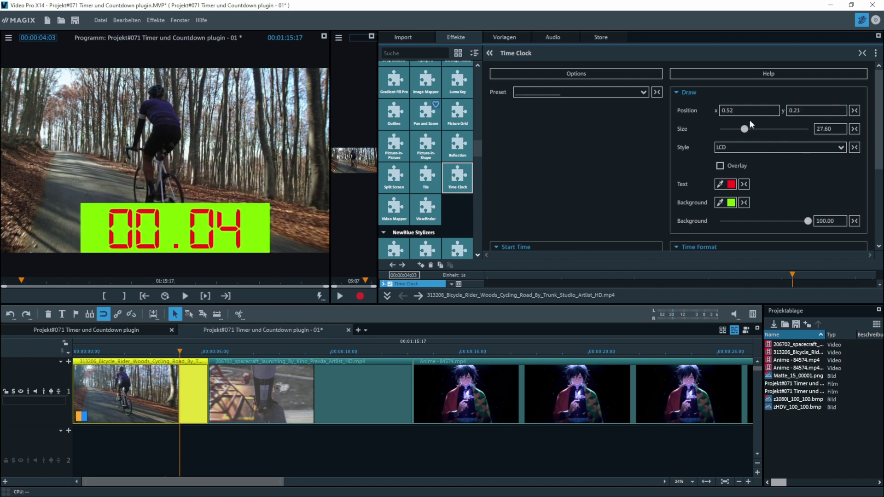
pyautogui.scroll(-8, 740, 109)
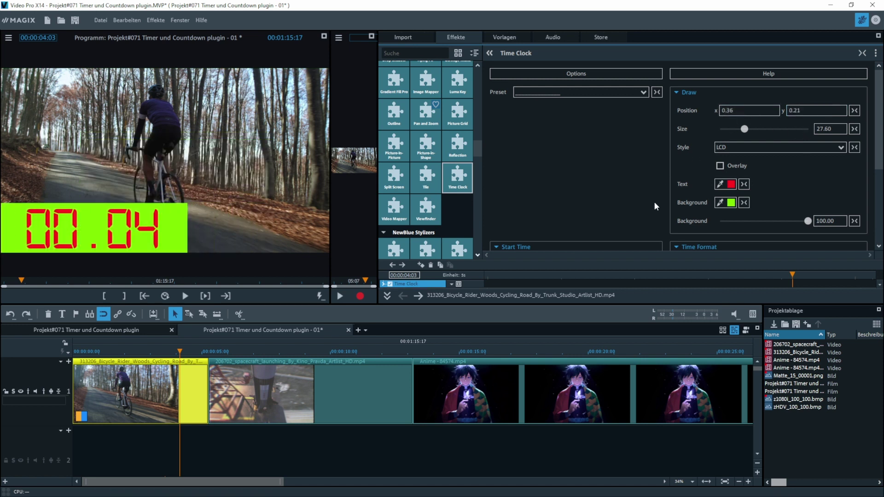
# - Set the timer's background amount to 0.00 and its text colour to white
pyautogui.moveTo(808, 221); pyautogui.dragTo(725, 223)
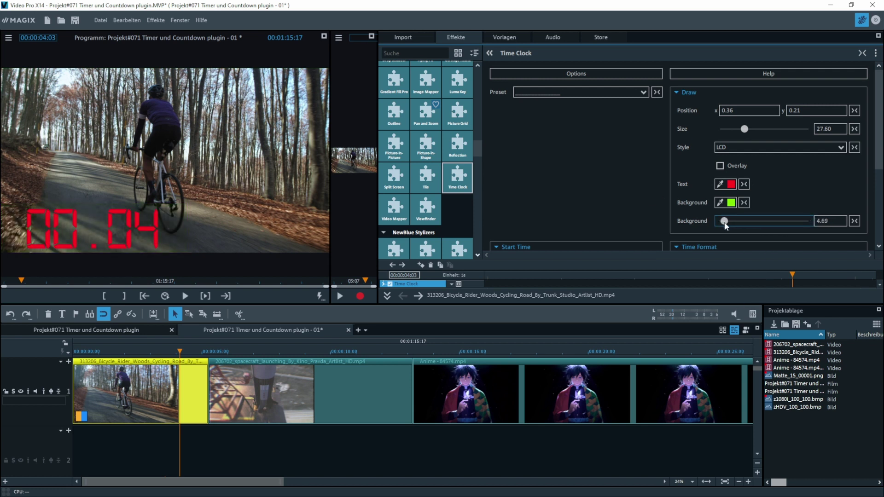
pyautogui.click(732, 184)
pyautogui.moveTo(760, 236); pyautogui.dragTo(744, 194)
pyautogui.click(757, 168)
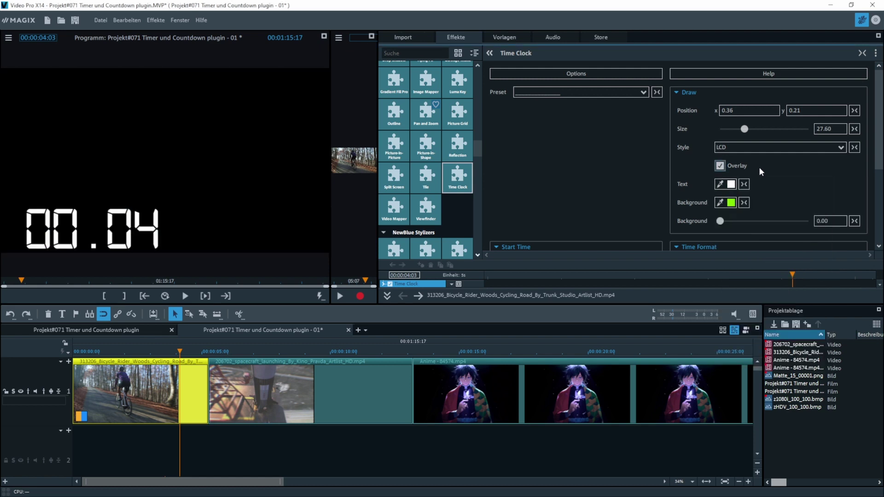
# - Add hours to the timer's time format and set its x position to 0.43
pyautogui.scroll(-5, 766, 178)
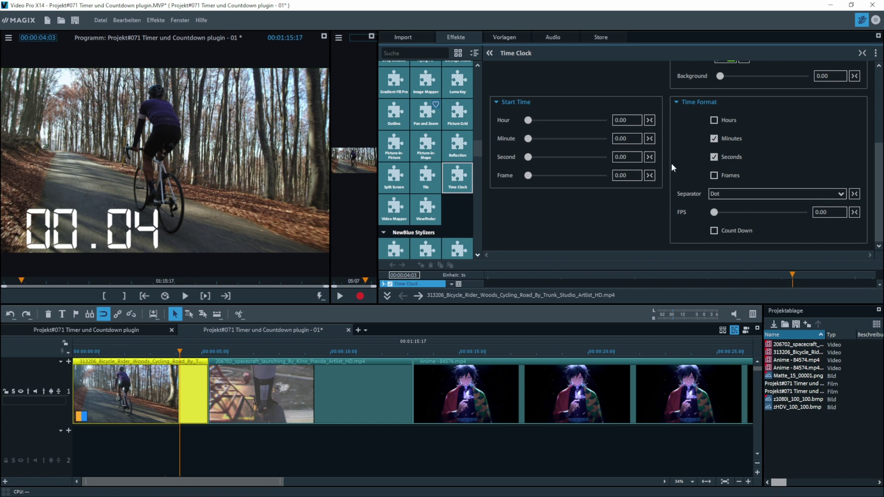
pyautogui.click(714, 120)
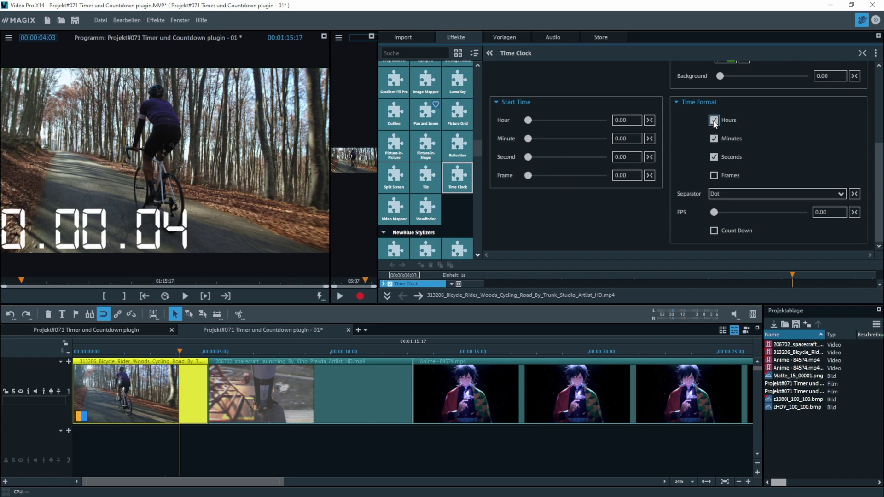
pyautogui.scroll(5, 755, 139)
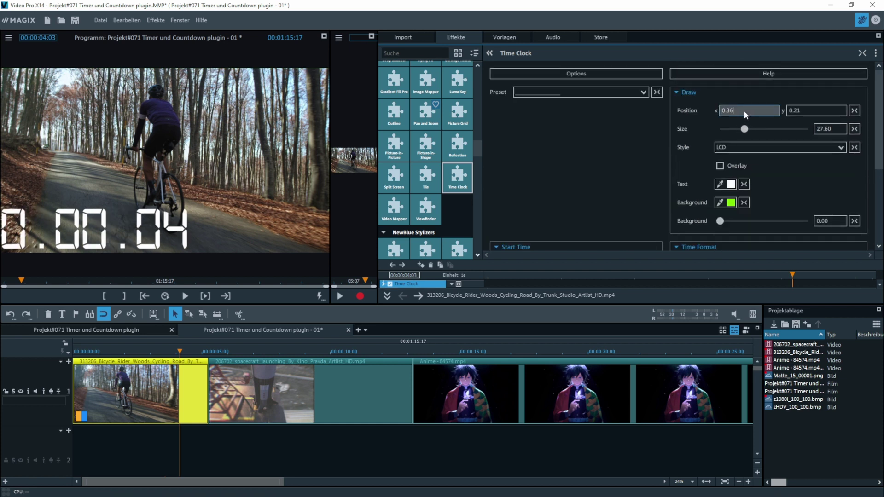
pyautogui.click(744, 111)
pyautogui.press('BackSpace')
pyautogui.press('BackSpace')
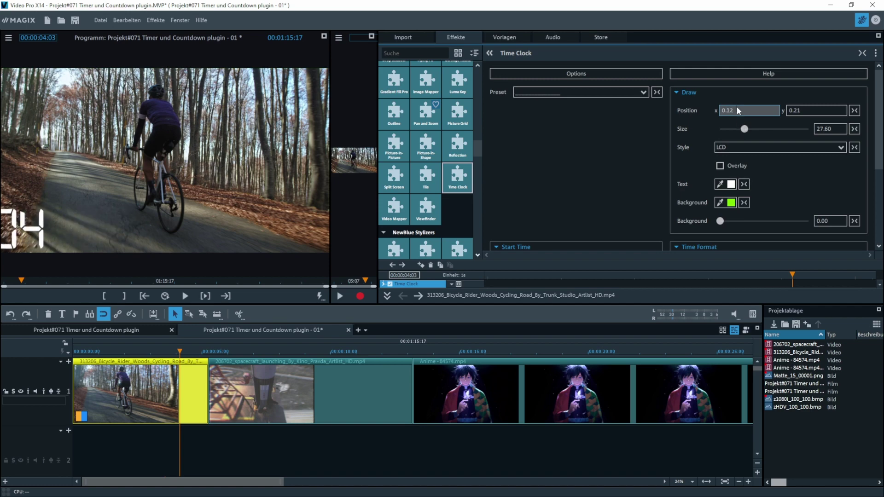
pyautogui.write('43')
pyautogui.press('Return')
pyautogui.moveTo(180, 351)
pyautogui.mouseDown()
pyautogui.moveTo(92, 351)
pyautogui.moveTo(166, 351)
pyautogui.mouseUp()
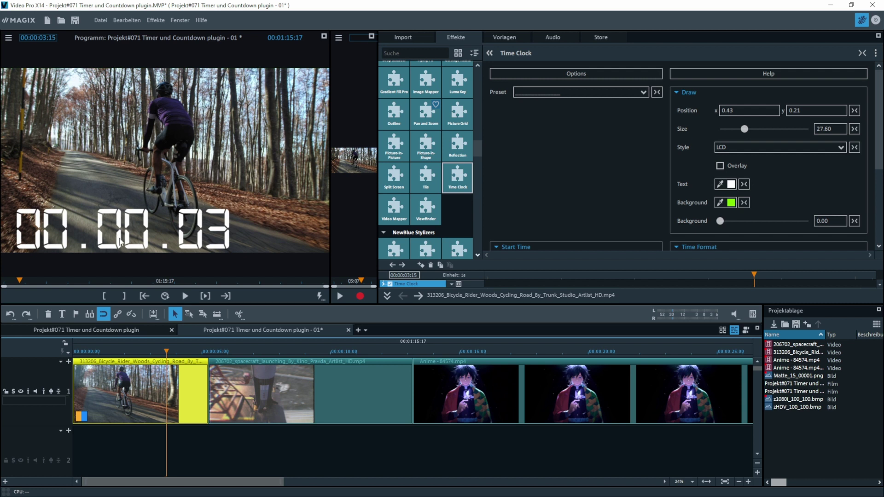
# - Set the timer's start time to hour 14.60, minute 19.30 and second 18.95, checking it at different points of the clip
pyautogui.scroll(-3, 666, 161)
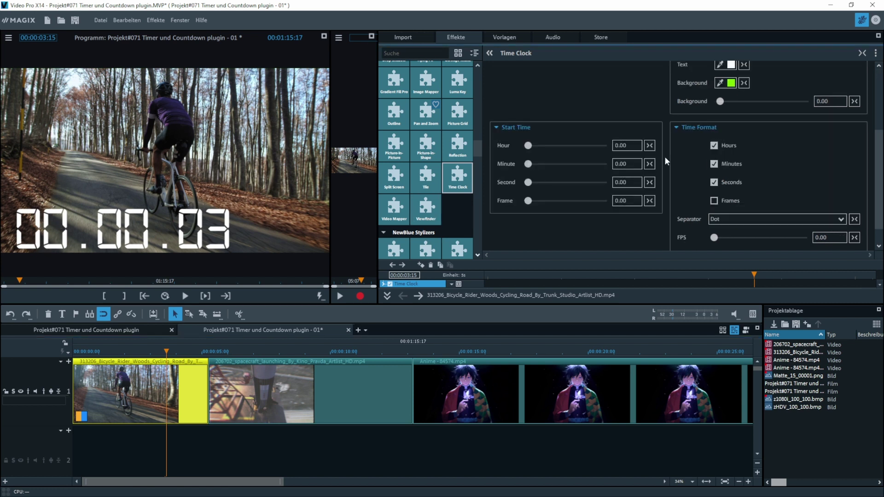
pyautogui.click(622, 146)
pyautogui.write('0.23')
pyautogui.moveTo(528, 145); pyautogui.dragTo(577, 147)
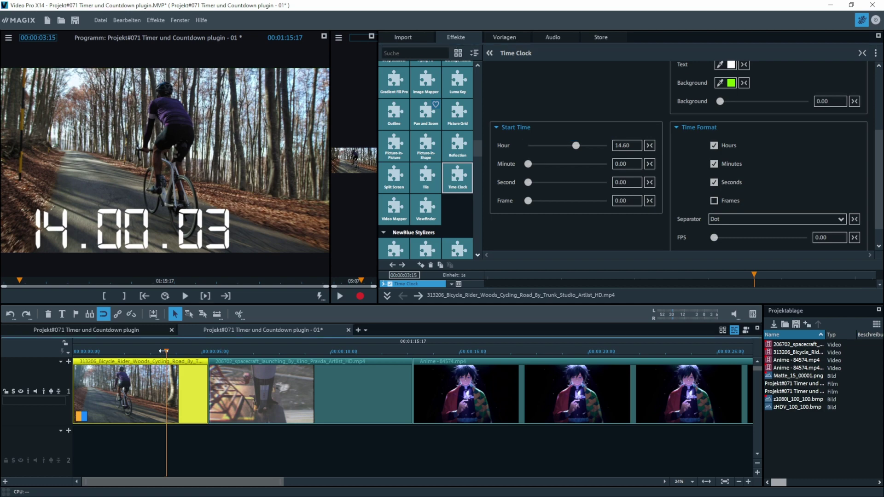
pyautogui.moveTo(167, 351); pyautogui.dragTo(128, 352)
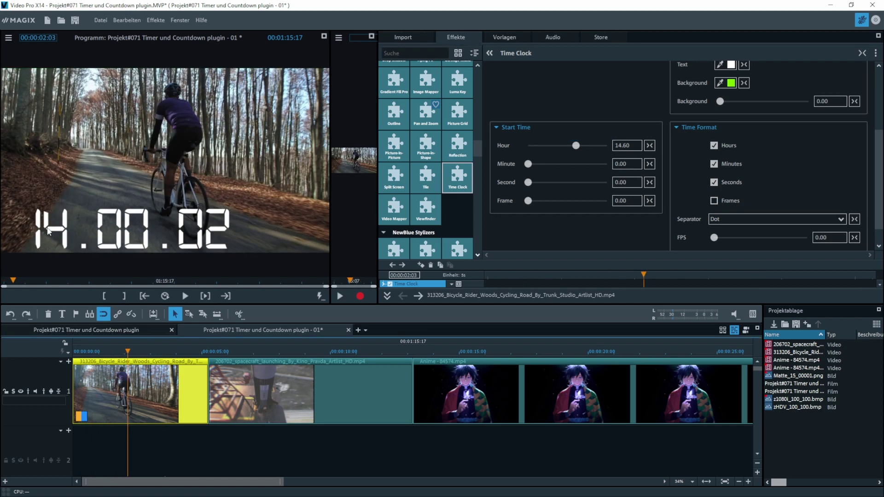
pyautogui.moveTo(528, 164); pyautogui.dragTo(553, 183)
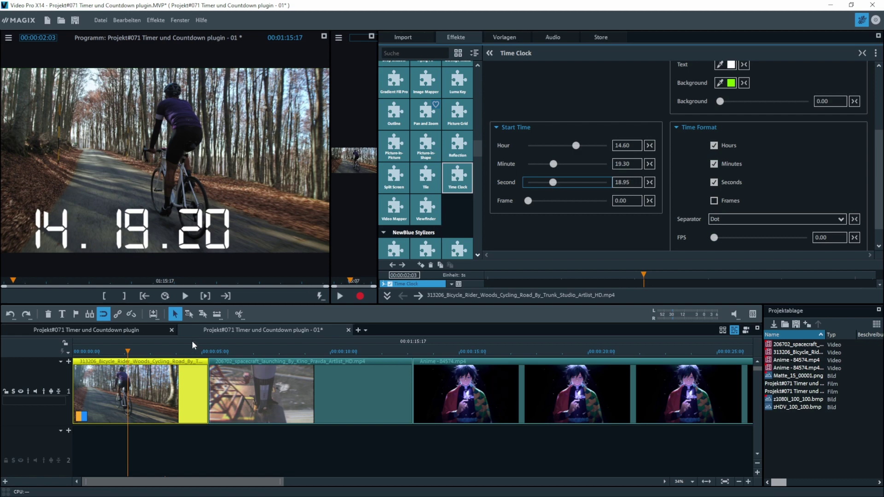
pyautogui.moveTo(128, 353); pyautogui.dragTo(194, 351)
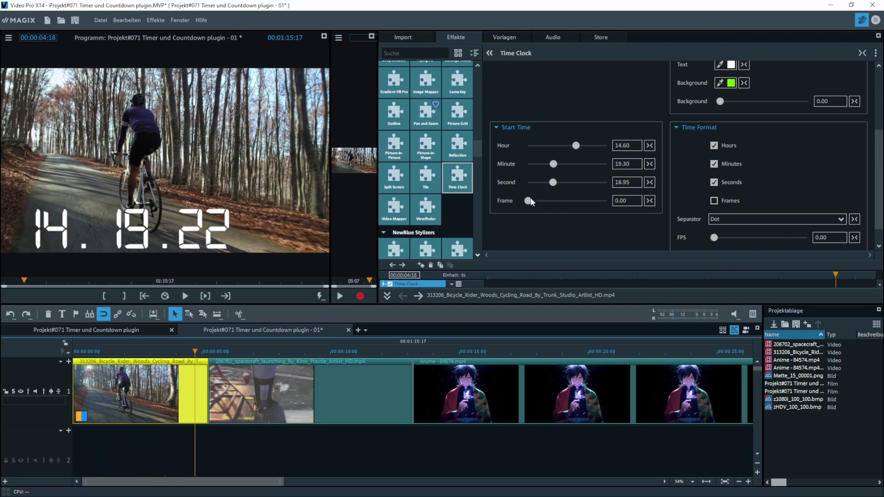
pyautogui.moveTo(528, 200)
pyautogui.mouseDown()
pyautogui.moveTo(579, 201)
pyautogui.moveTo(514, 206)
pyautogui.mouseUp()
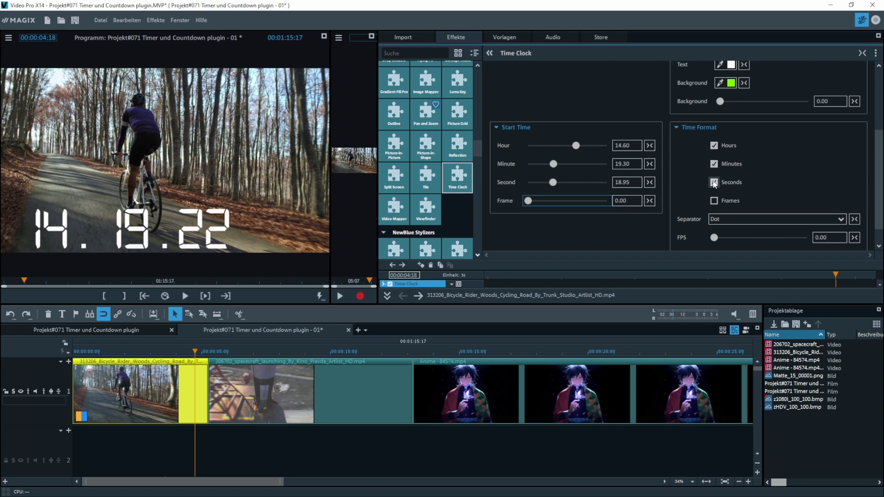
# - Limit the timer's format to seconds and set its start second to 0.00 with the playhead at the timeline start
pyautogui.click(715, 164)
pyautogui.click(714, 146)
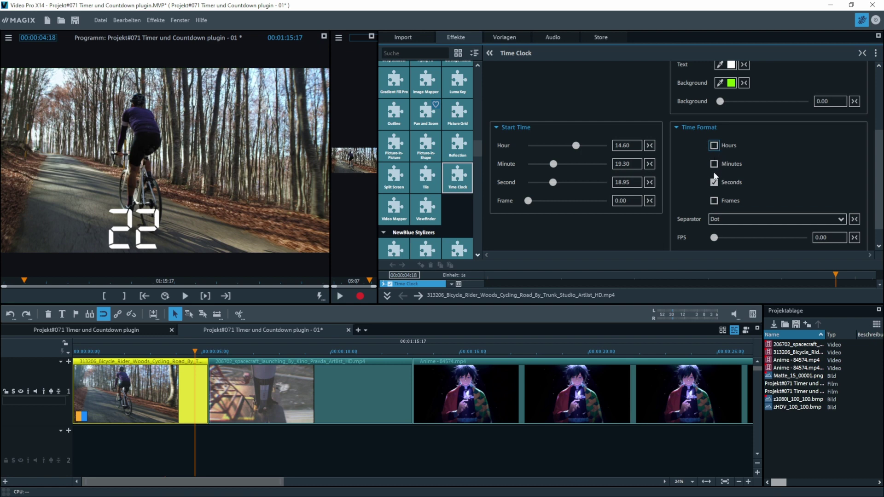
pyautogui.click(66, 351)
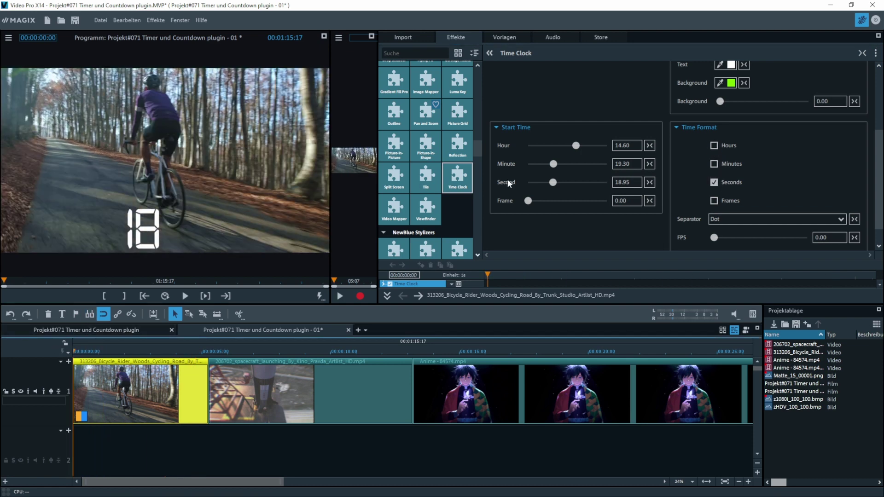
pyautogui.moveTo(552, 182); pyautogui.dragTo(514, 180)
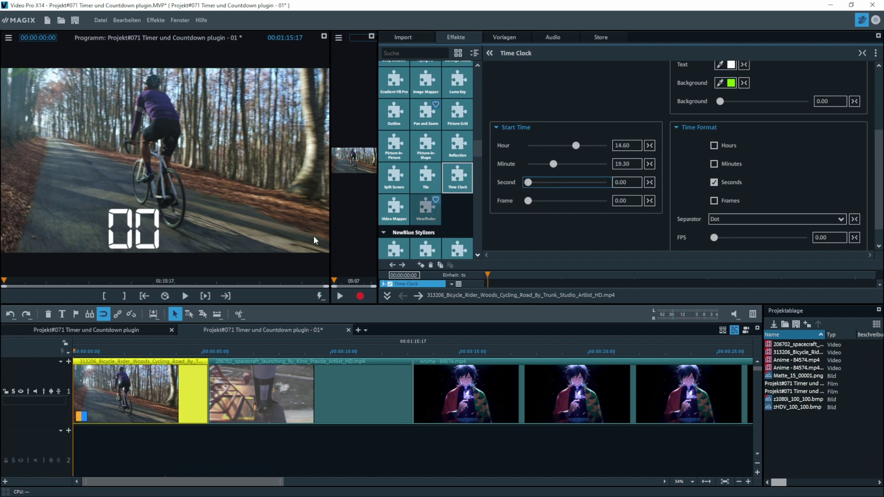
# - Preview the seconds-only timer from the beginning, then re-enable minutes and hours in its time format
pyautogui.click(185, 298)
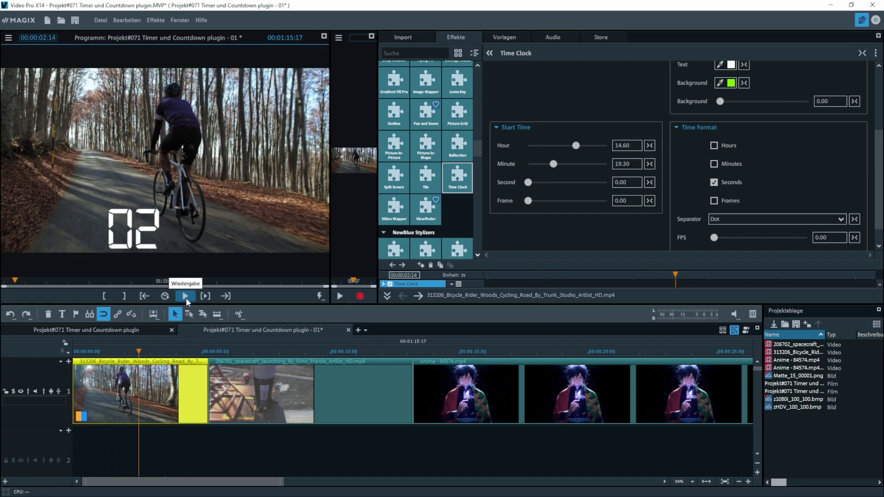
pyautogui.click(186, 297)
pyautogui.click(714, 164)
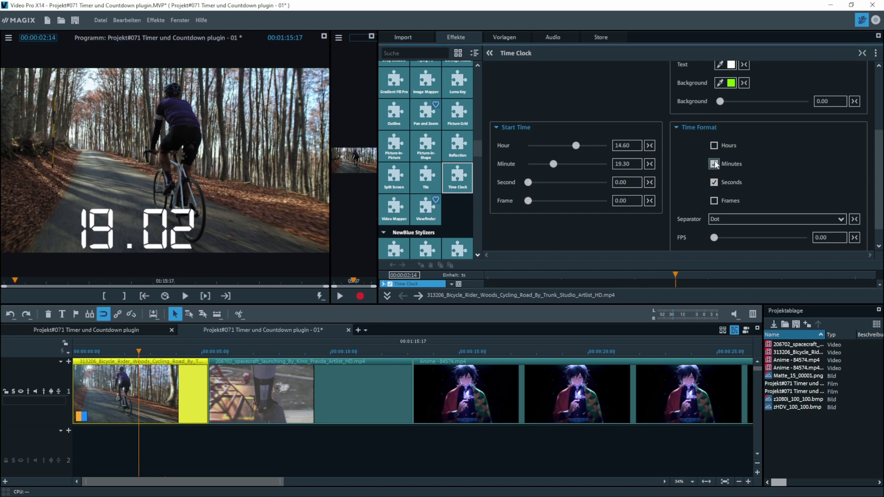
pyautogui.click(714, 145)
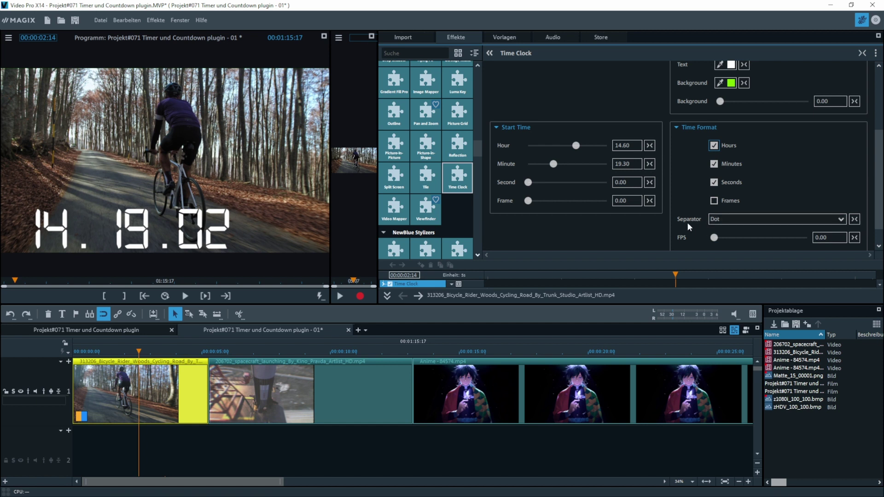
# - Try the timer separators Semicolon, Colon, Dot and Line, then set the separator to Blank
pyautogui.click(732, 220)
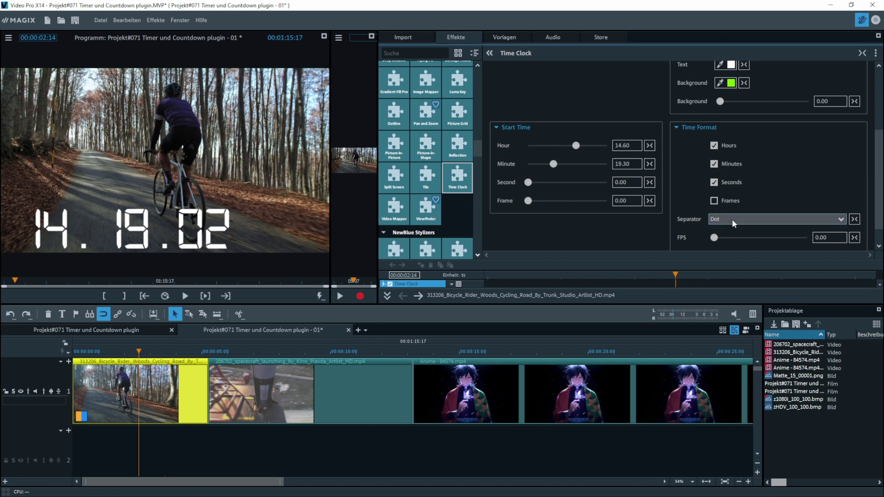
pyautogui.click(729, 163)
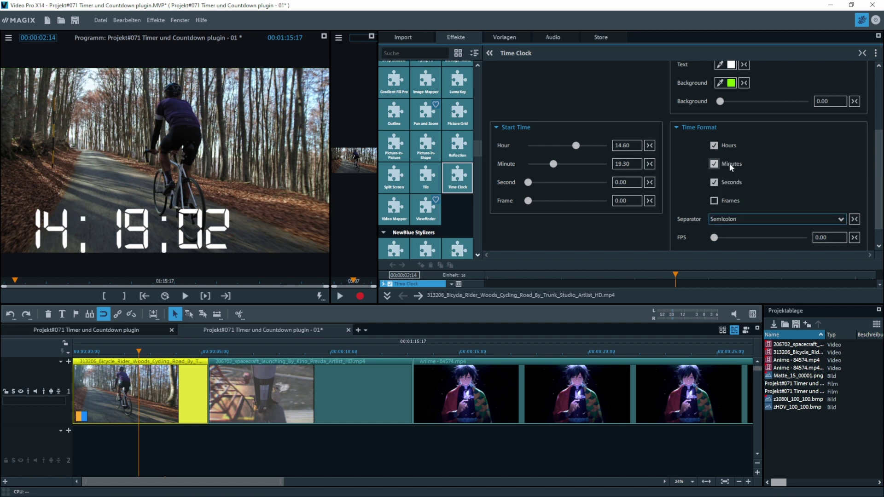
pyautogui.click(730, 219)
pyautogui.click(722, 192)
pyautogui.click(727, 222)
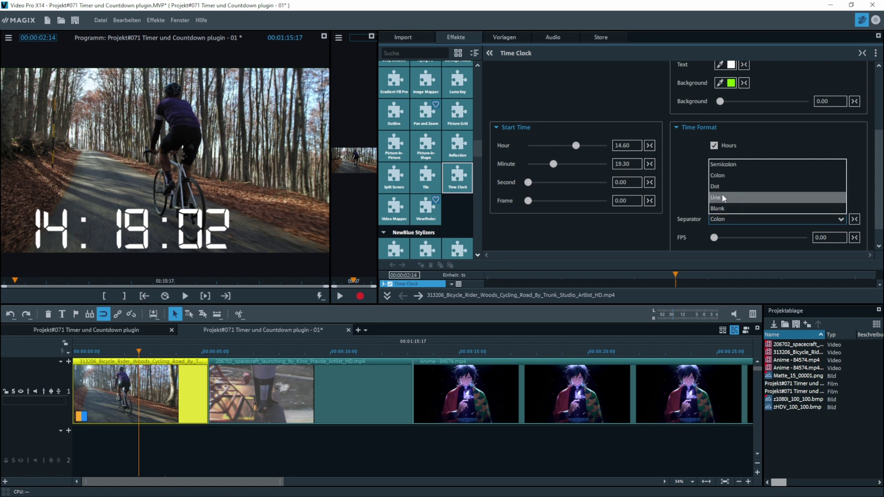
pyautogui.click(723, 188)
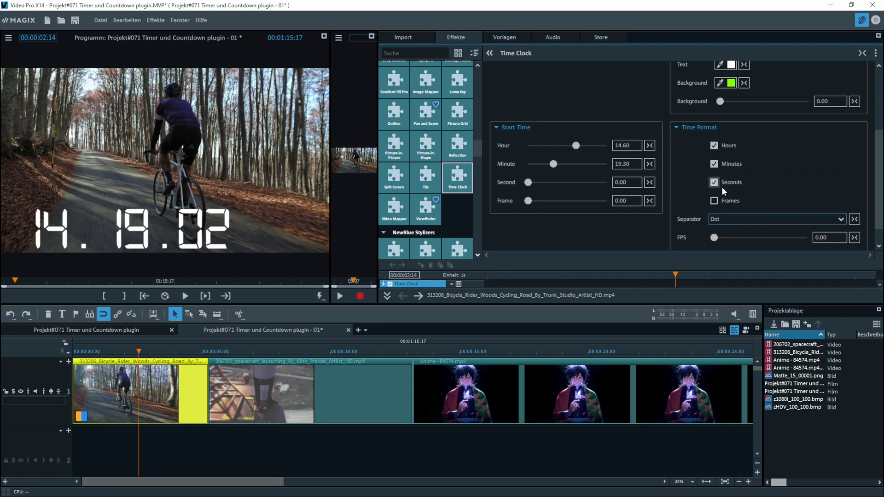
pyautogui.click(726, 218)
pyautogui.click(721, 198)
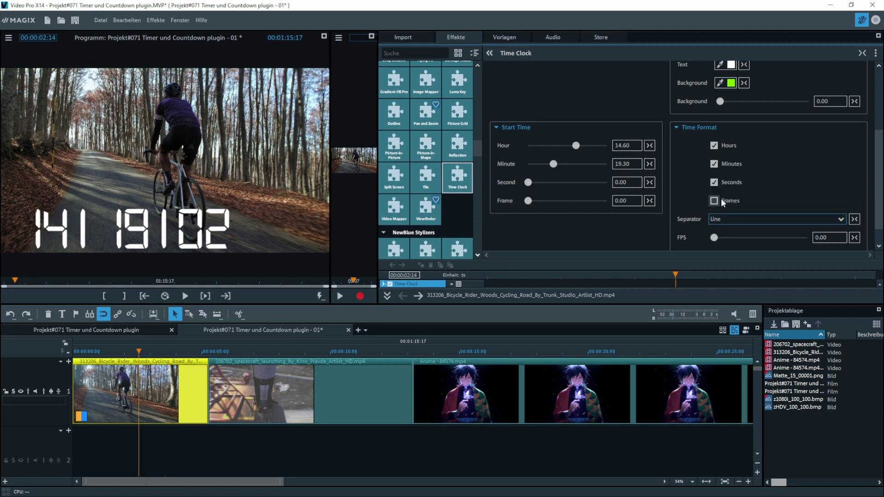
pyautogui.click(720, 218)
pyautogui.click(718, 208)
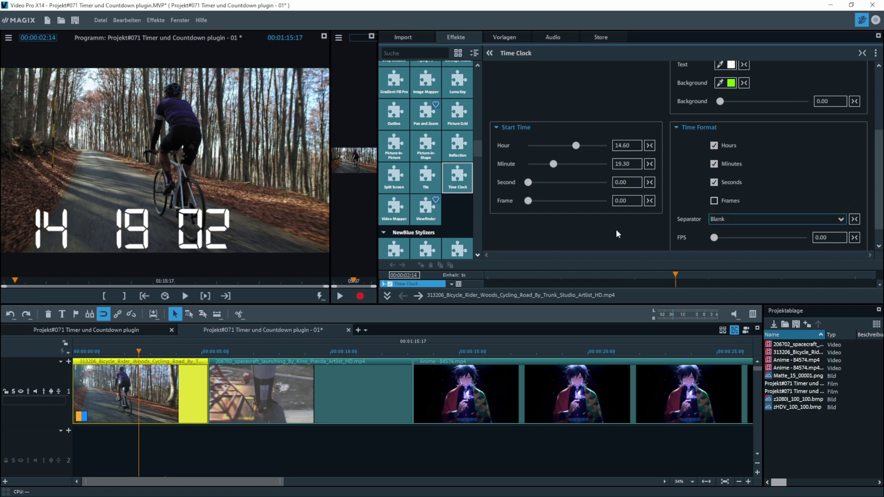
# - Set the bicycle timer's separator to Semicolon and its FPS to 0.00, and check the timer at 00:00:03:10
pyautogui.scroll(3, 722, 220)
pyautogui.moveTo(714, 237)
pyautogui.mouseDown()
pyautogui.moveTo(778, 237)
pyautogui.moveTo(707, 237)
pyautogui.mouseUp()
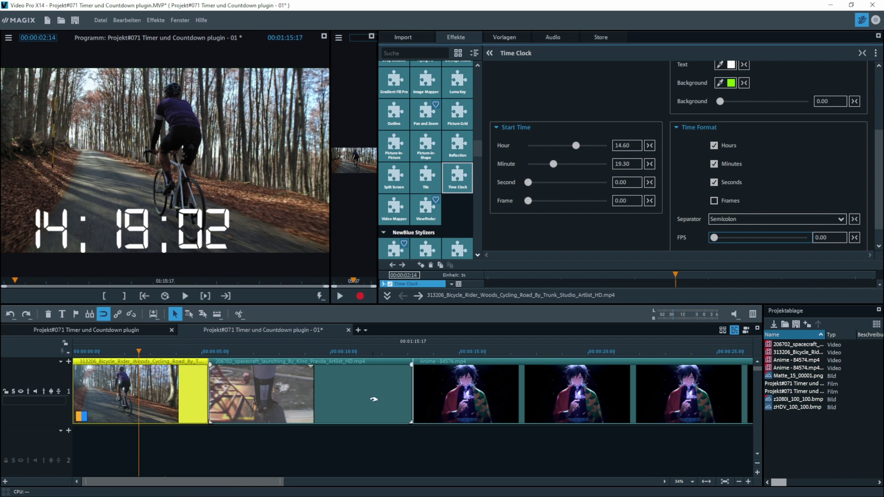
pyautogui.click(328, 402)
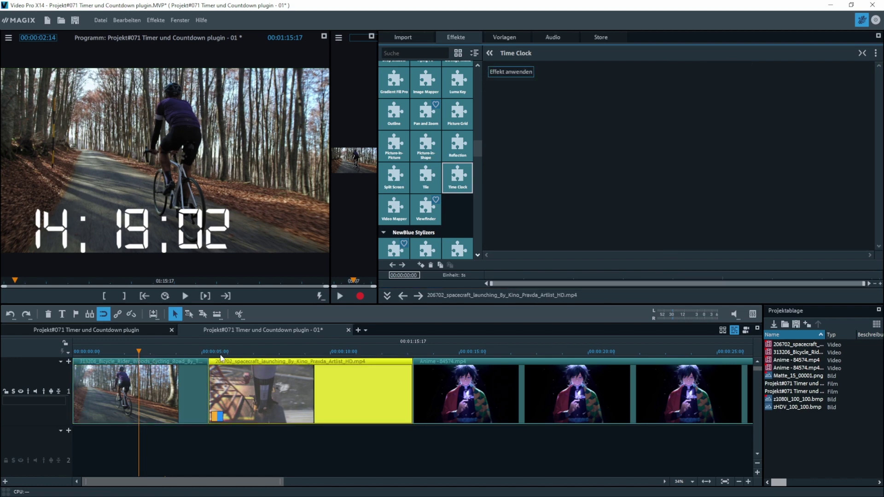
pyautogui.moveTo(231, 353); pyautogui.dragTo(161, 353)
pyautogui.click(196, 401)
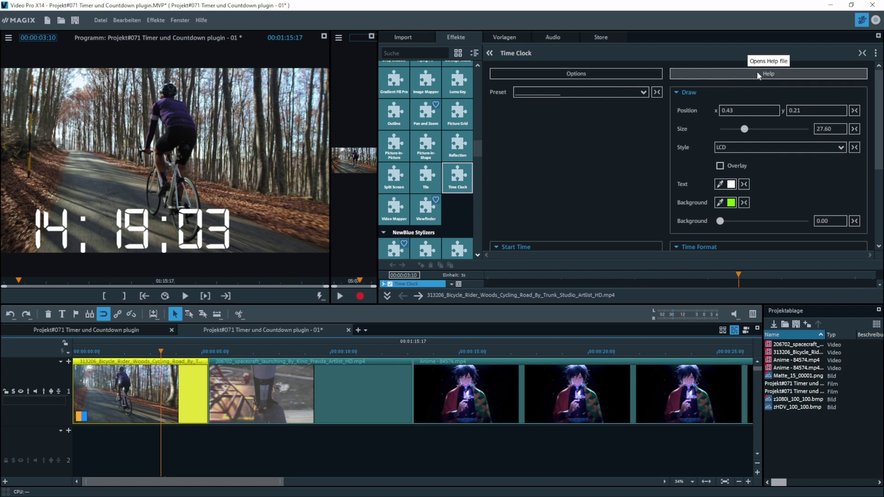
# - Apply the Time Clock effect to the spacecraft clip with the 10 Second Count Down preset, Overlay off and background opacity at 100.00
pyautogui.click(245, 352)
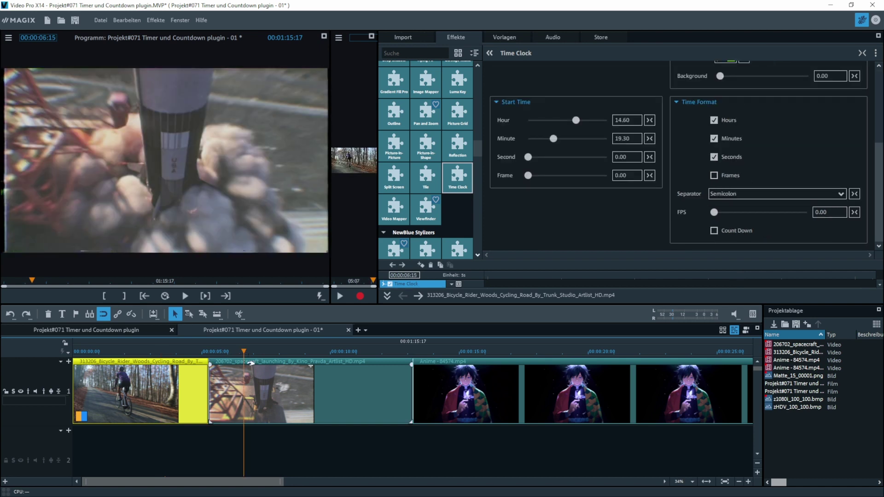
pyautogui.click(270, 375)
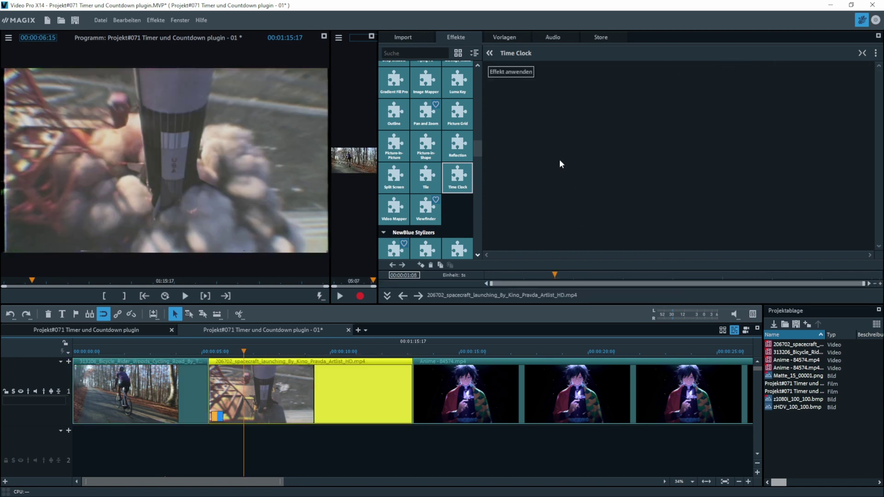
pyautogui.click(520, 72)
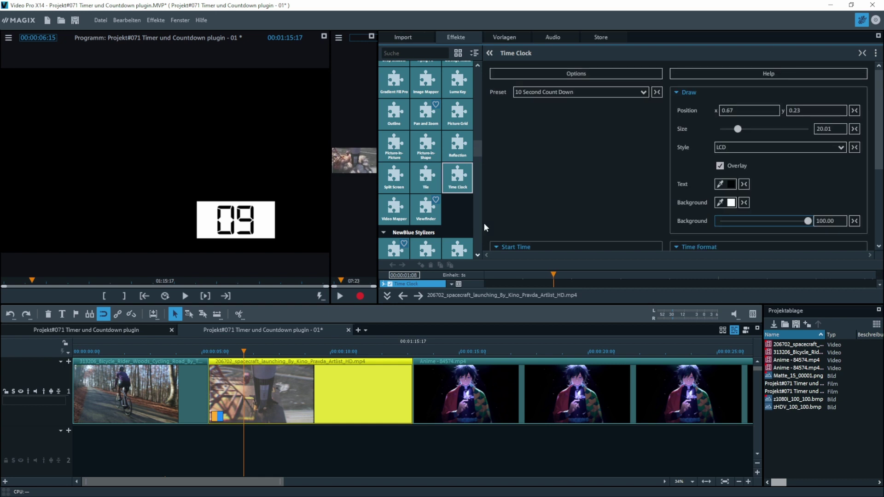
pyautogui.click(557, 92)
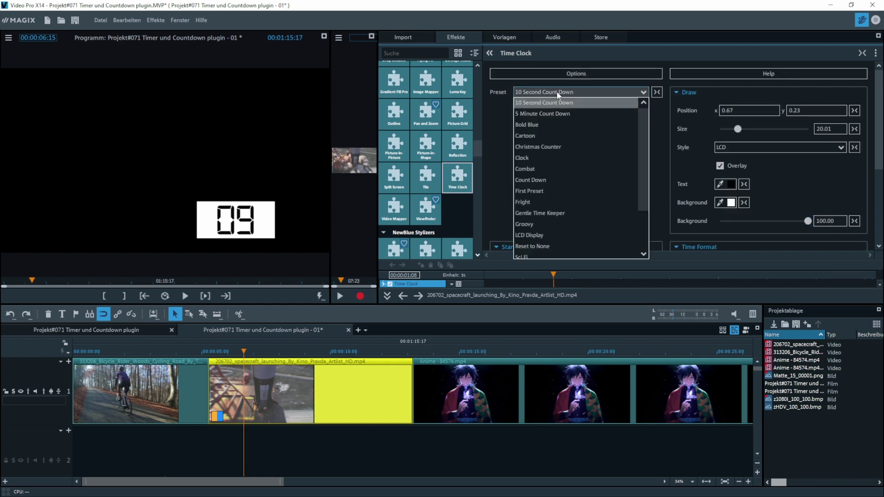
pyautogui.click(556, 92)
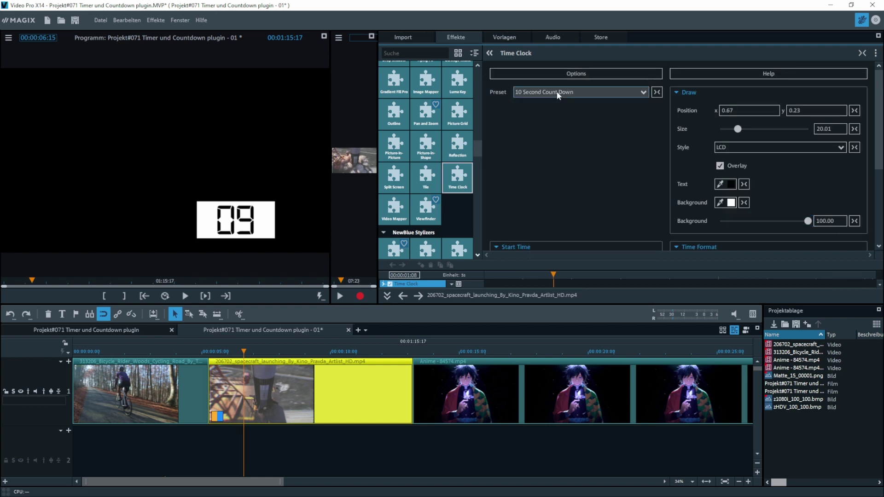
pyautogui.click(720, 166)
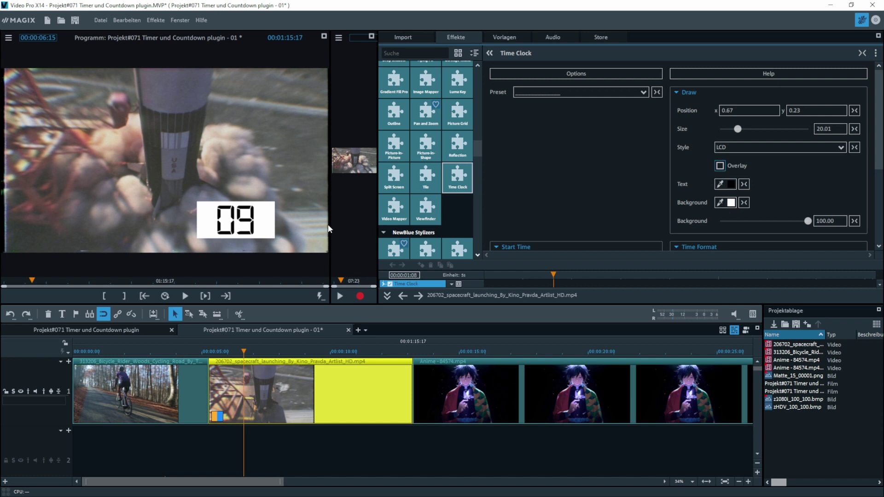
pyautogui.moveTo(808, 221)
pyautogui.mouseDown()
pyautogui.moveTo(781, 221)
pyautogui.moveTo(813, 222)
pyautogui.mouseUp()
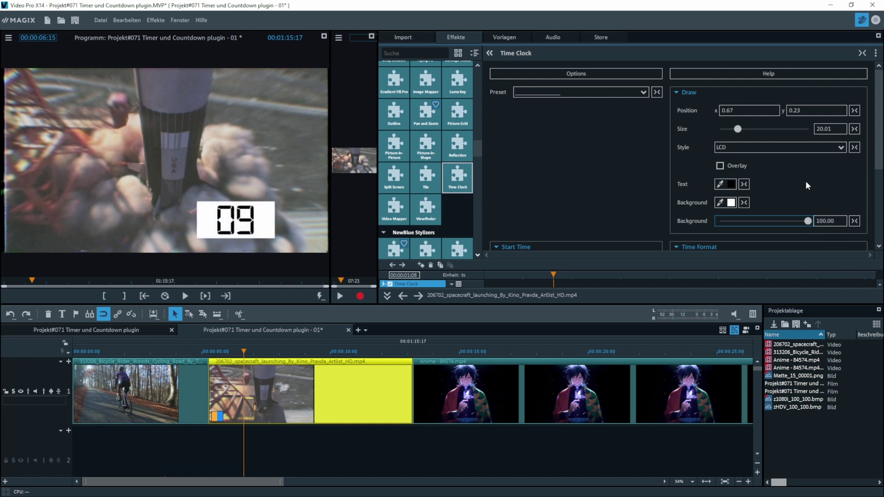
# - Preview the countdown from the start of the spacecraft clip and review its start time and time format settings
pyautogui.scroll(-5, 805, 181)
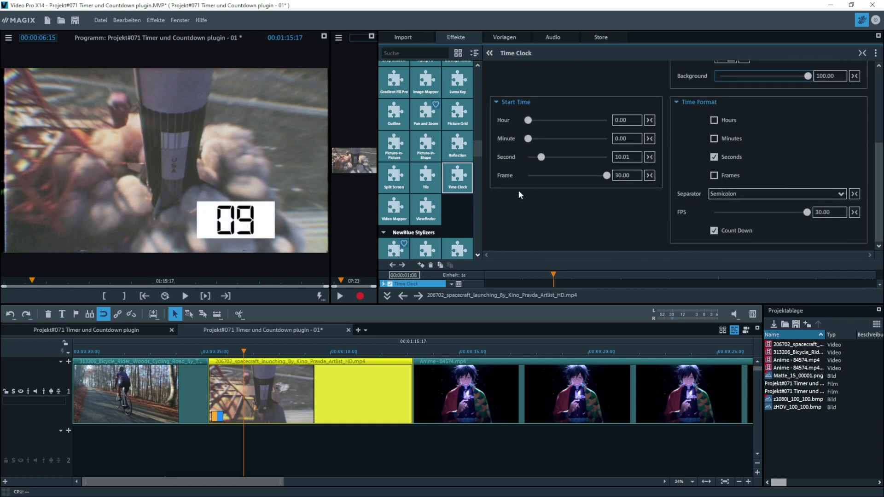
pyautogui.click(208, 351)
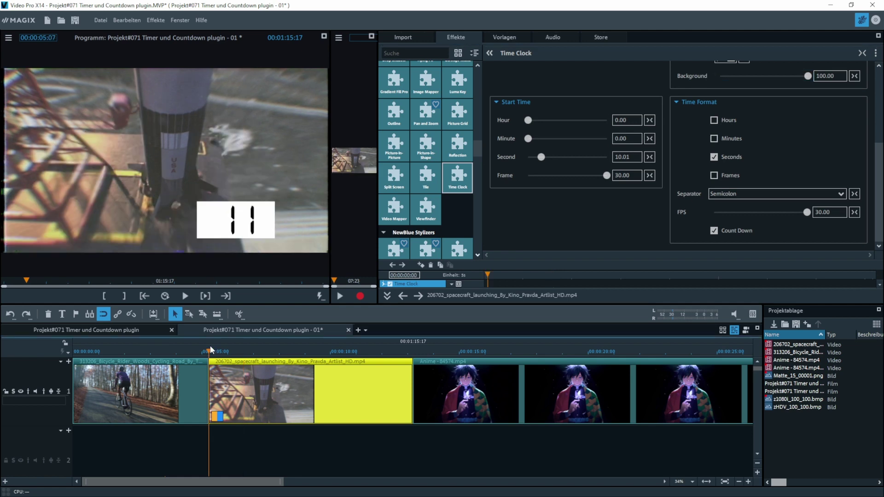
pyautogui.press('space')
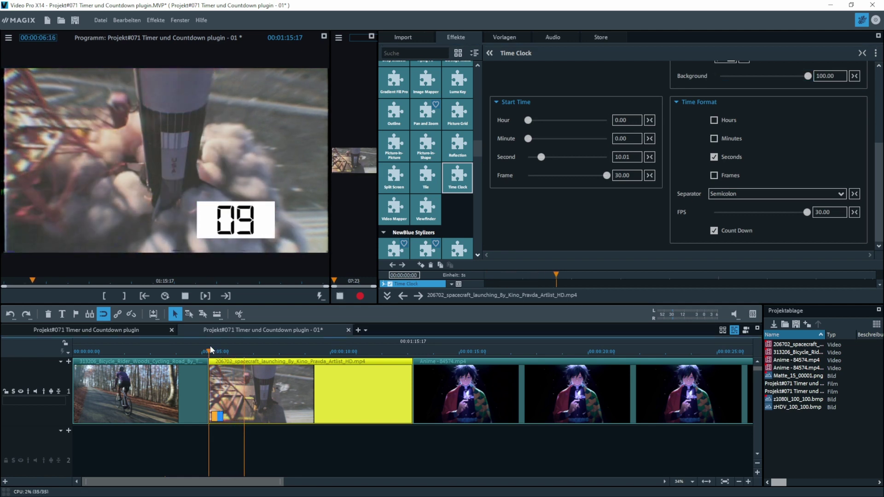
pyautogui.press('space')
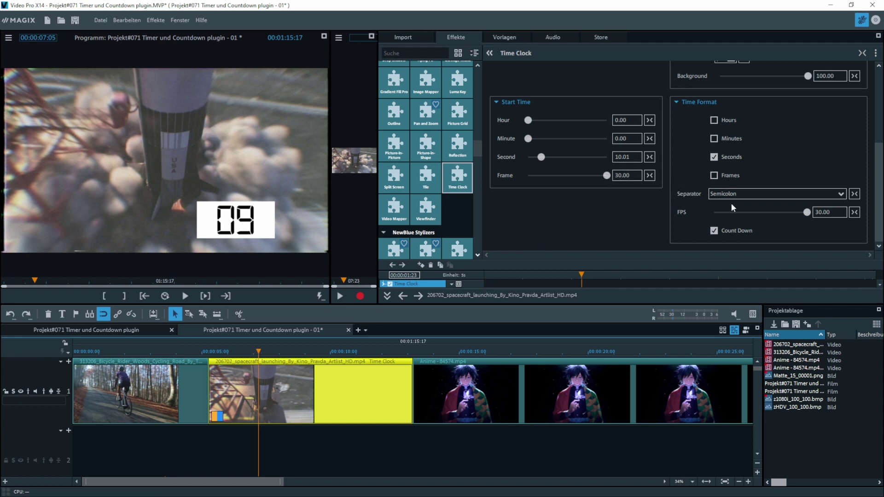
pyautogui.scroll(3, 759, 184)
pyautogui.scroll(-3, 759, 184)
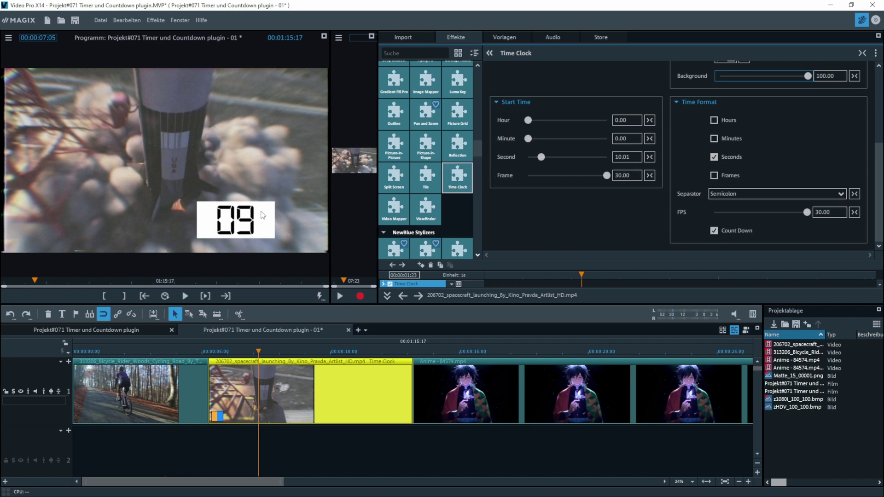
# - Set the countdown's start second to 1.40 and play the spacecraft clip to check when it reaches zero
pyautogui.moveTo(543, 158); pyautogui.dragTo(531, 159)
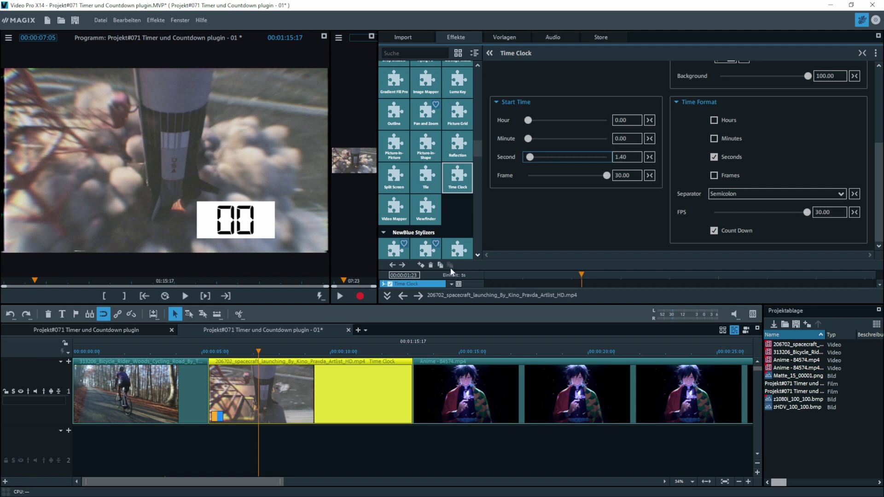
pyautogui.moveTo(259, 351); pyautogui.dragTo(210, 351)
pyautogui.press('space')
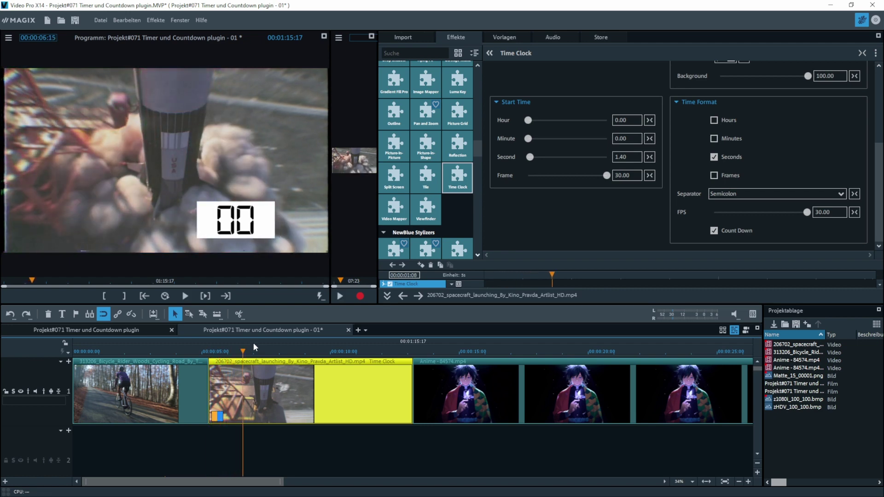
pyautogui.press('space')
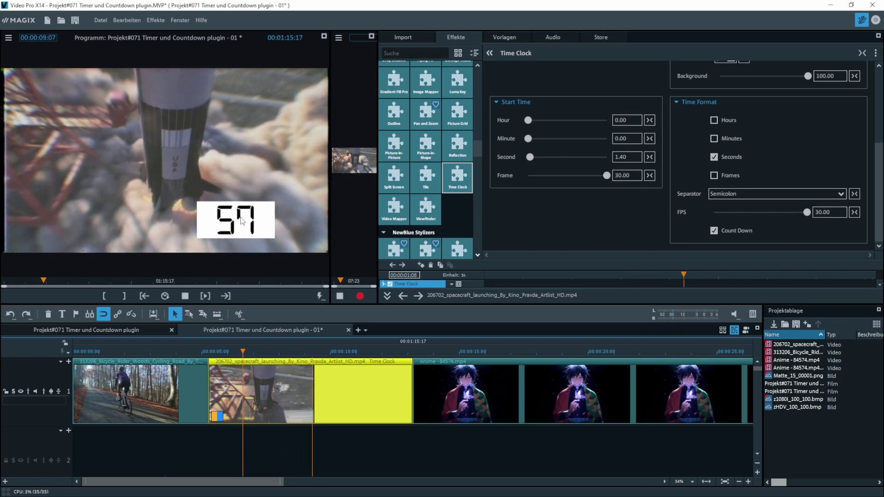
# - Split the spacecraft clip at 00:00:07:00 and remove the Time Clock effect from its second part
pyautogui.click(253, 357)
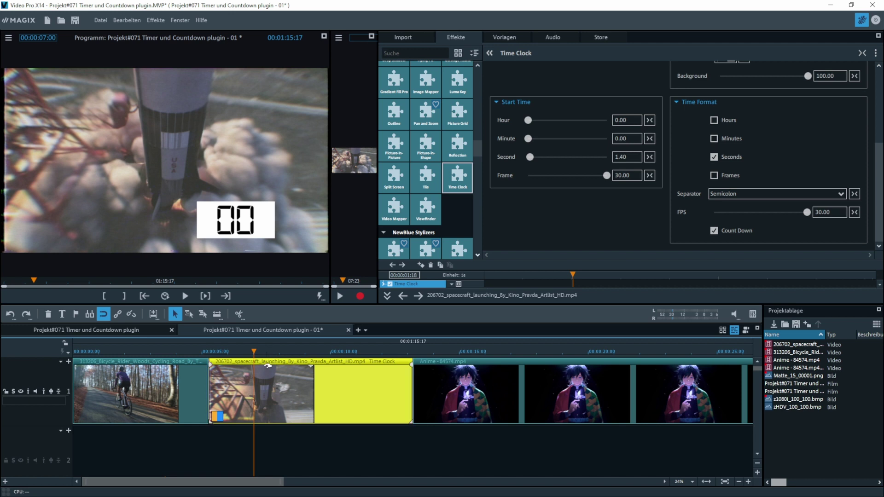
pyautogui.press('t')
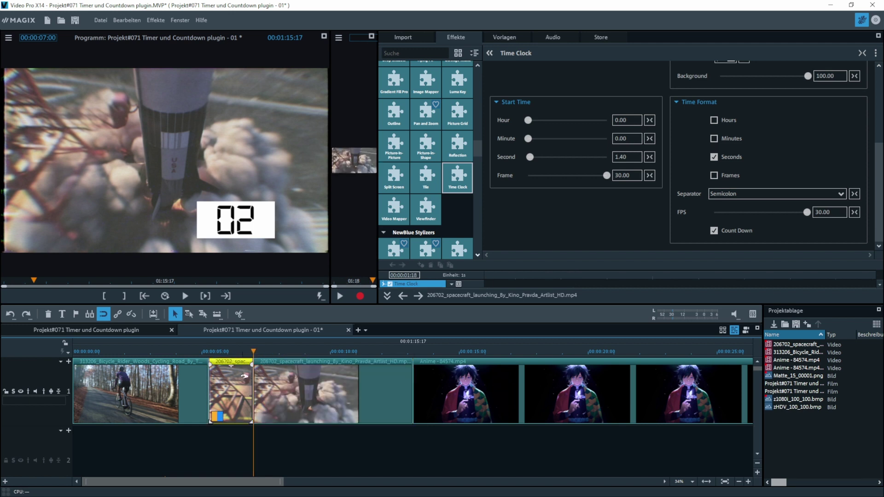
pyautogui.click(286, 377)
pyautogui.click(282, 354)
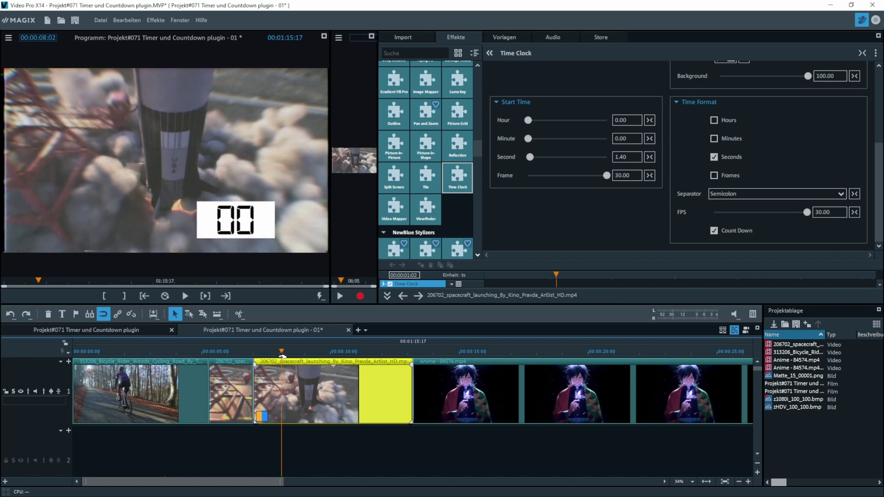
pyautogui.click(863, 53)
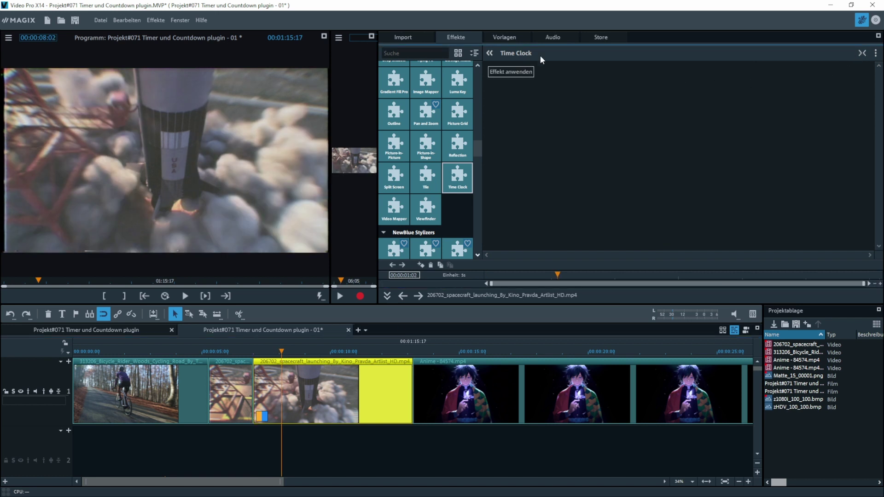
# - Play across the split spacecraft clip to check the countdown's end at the cut
pyautogui.click(252, 355)
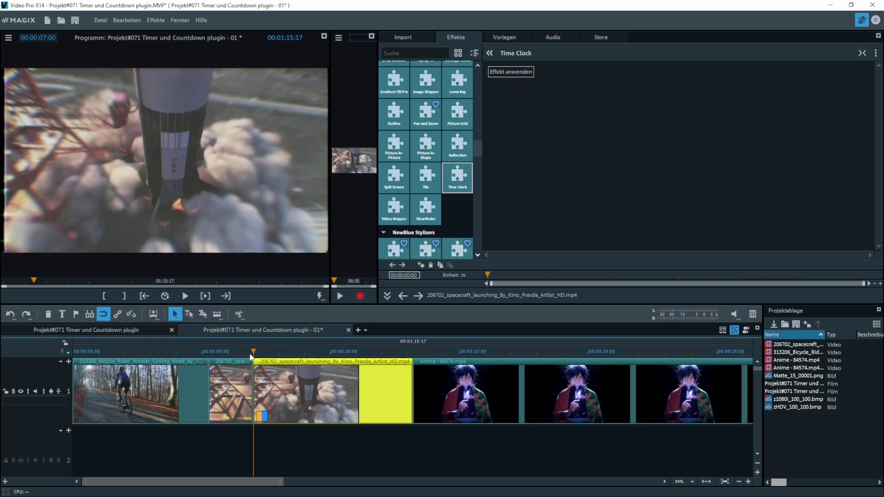
pyautogui.press('space')
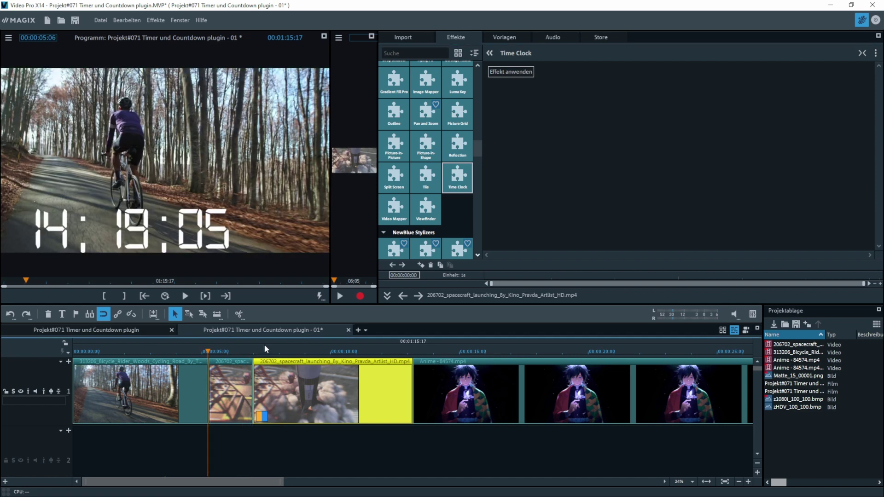
pyautogui.press('space')
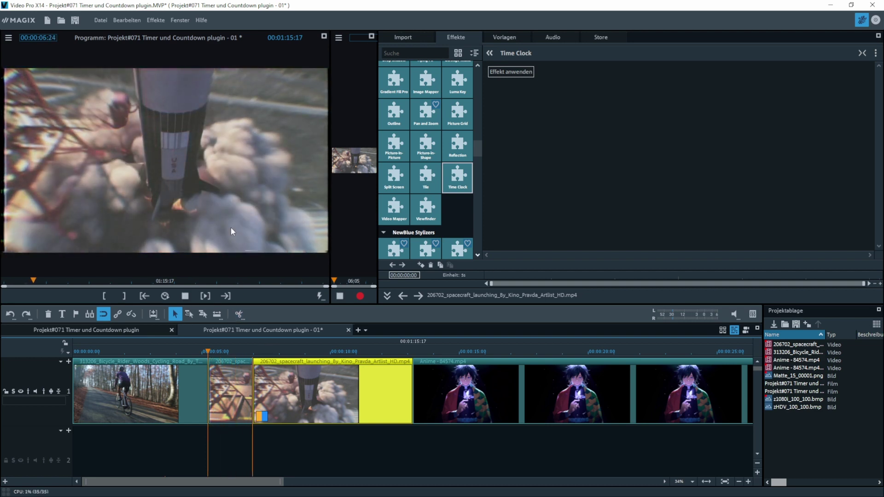
pyautogui.press('space')
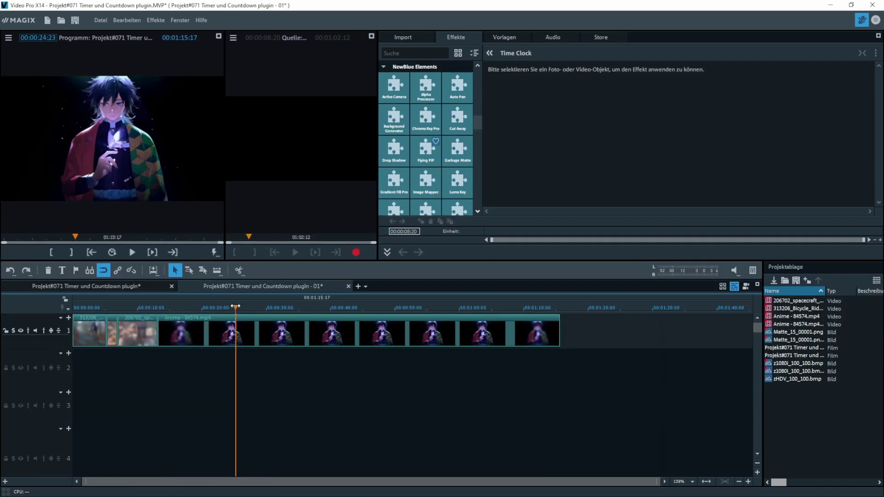
# - Place layer mask 15 on track 2 beneath the Anime clip, with the playhead at 00:00:28:22
pyautogui.moveTo(235, 306)
pyautogui.mouseDown()
pyautogui.moveTo(251, 306)
pyautogui.moveTo(236, 307)
pyautogui.mouseUp()
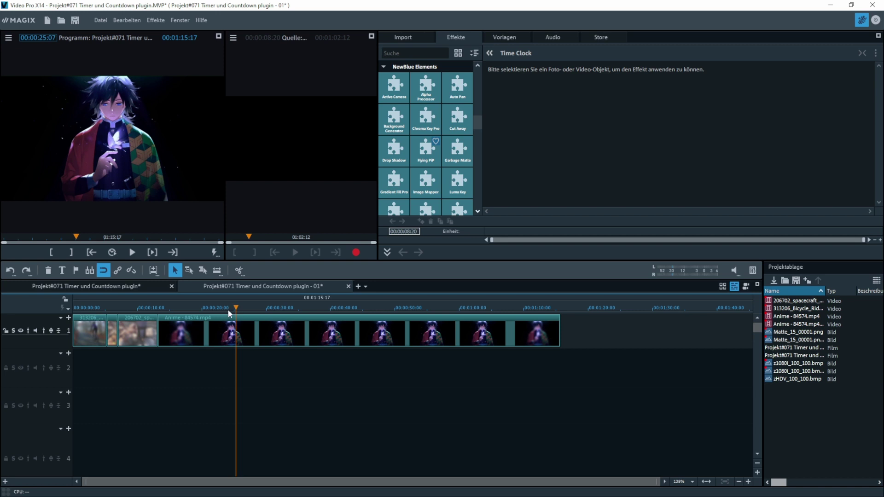
pyautogui.click(228, 317)
pyautogui.moveTo(235, 306); pyautogui.dragTo(259, 306)
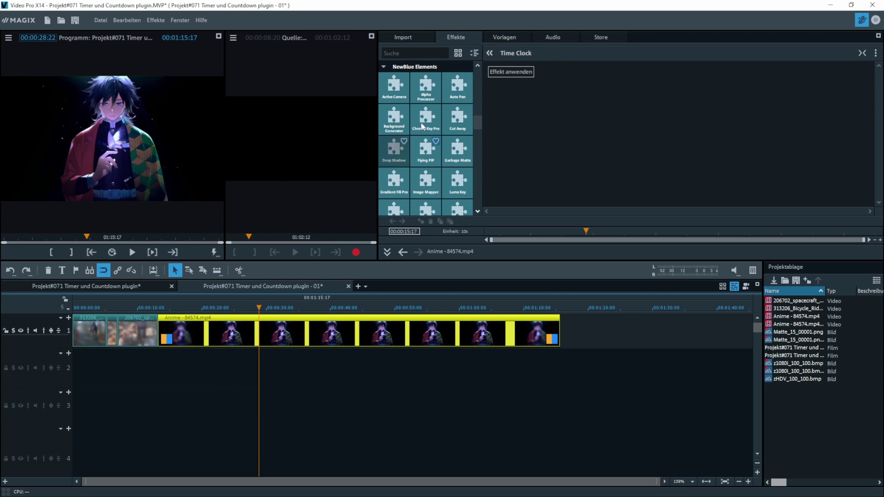
pyautogui.click(491, 37)
pyautogui.scroll(-2, 478, 170)
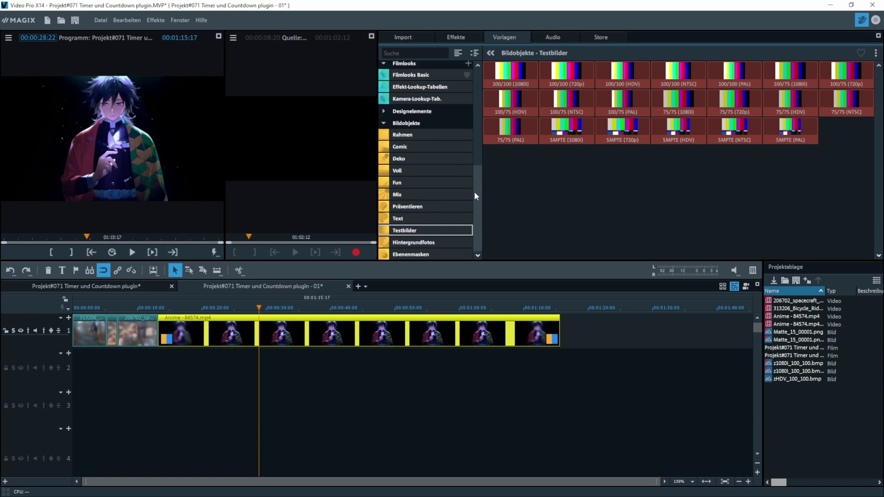
pyautogui.click(428, 254)
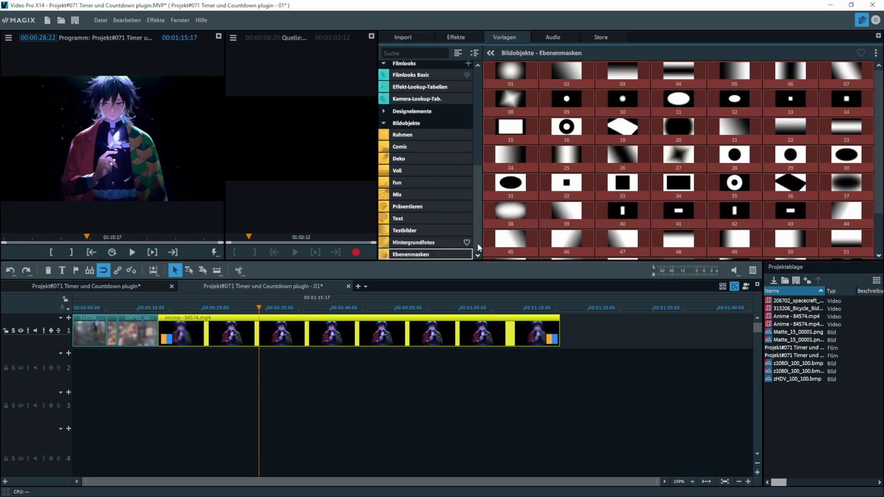
pyautogui.moveTo(522, 138)
pyautogui.moveTo(515, 135); pyautogui.dragTo(179, 360)
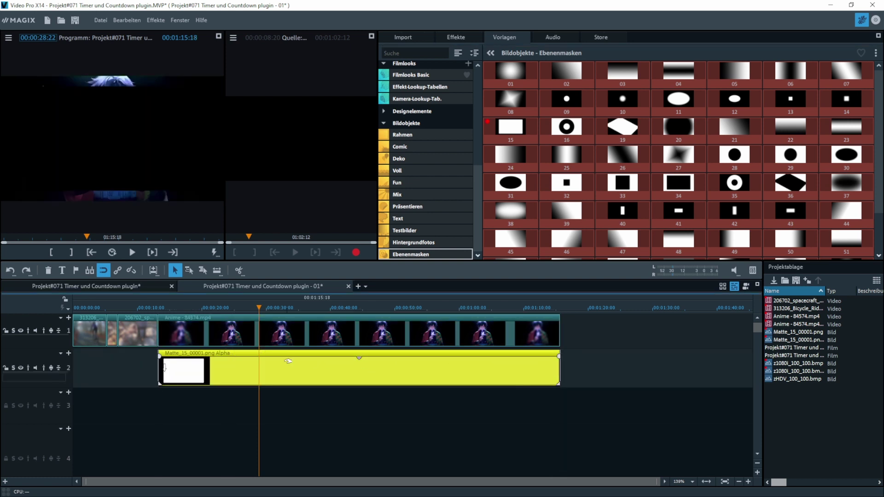
# - Place the 100/100 (1080i) colour-bar test picture on track 3 beneath the layer mask
pyautogui.click(405, 230)
pyautogui.moveTo(512, 81)
pyautogui.moveTo(512, 80); pyautogui.dragTo(558, 398)
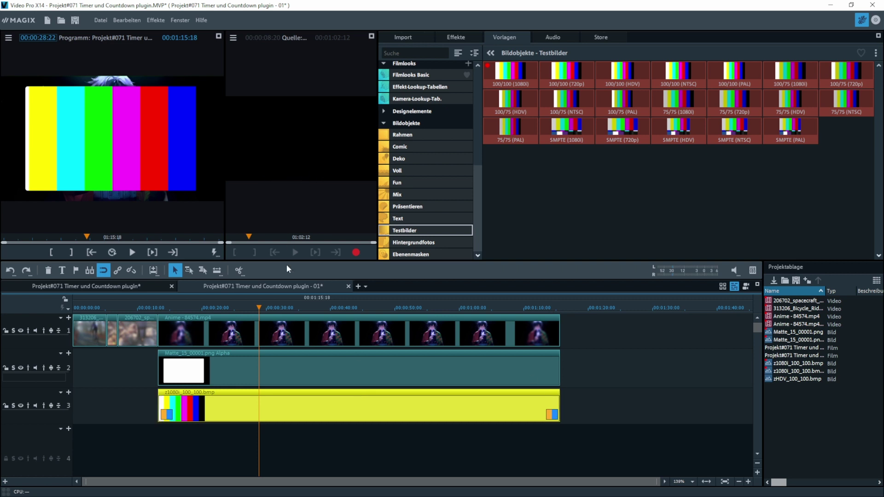
# - Apply the Time Clock effect with the 10 Second Count Down preset to the layer mask on track 2
pyautogui.click(231, 365)
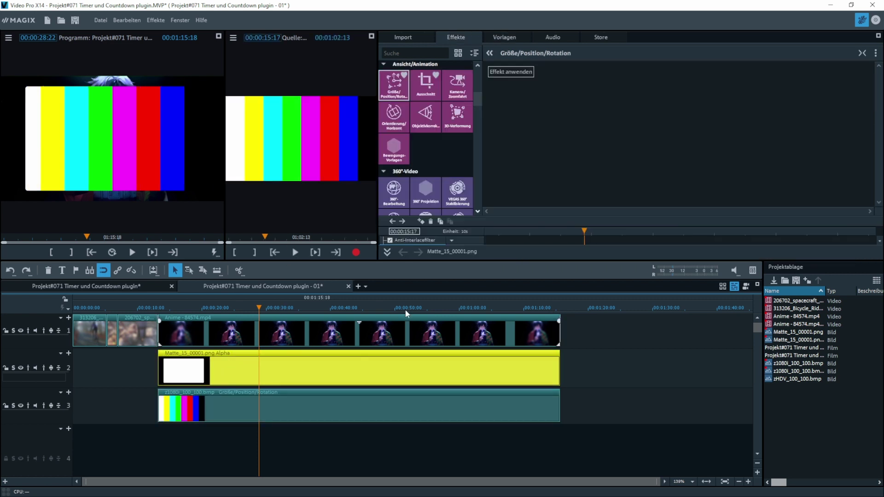
pyautogui.press('Up')
pyautogui.click(235, 363)
pyautogui.moveTo(477, 99); pyautogui.dragTo(477, 132)
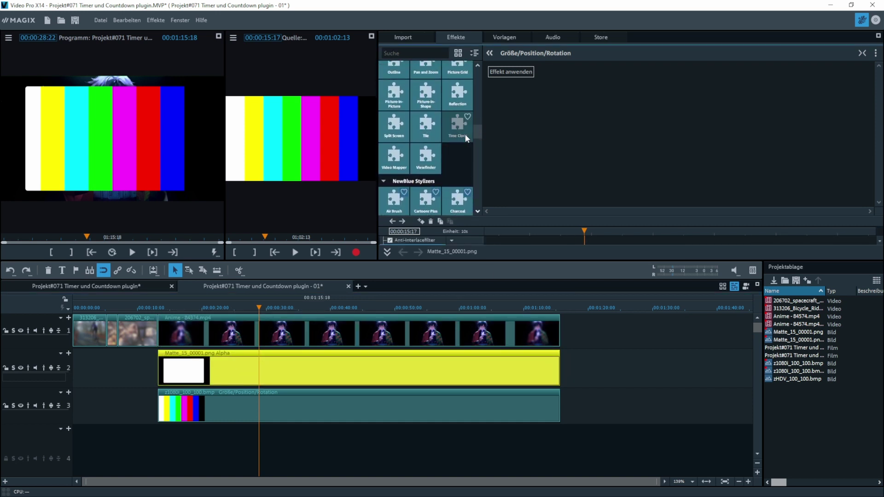
pyautogui.click(459, 123)
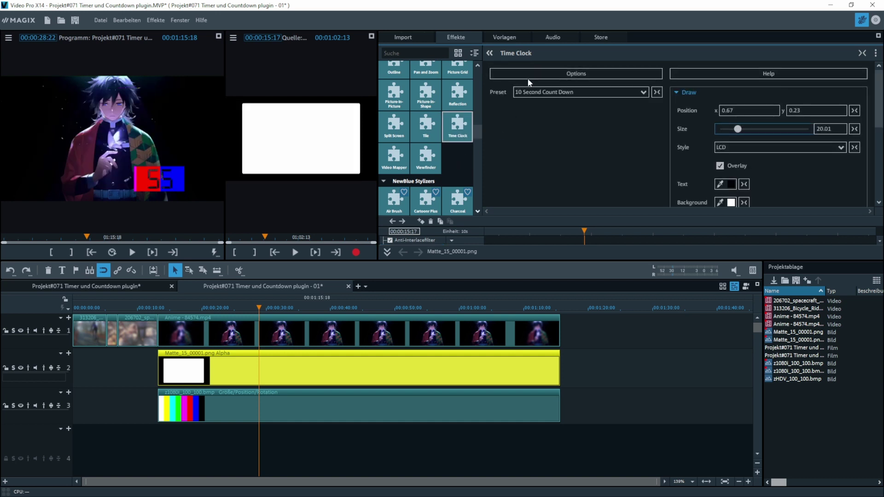
# - Switch the layer mask's Time Clock to the Brash-style preset with yellow text and set its background opacity to 1.56
pyautogui.click(580, 92)
pyautogui.click(525, 136)
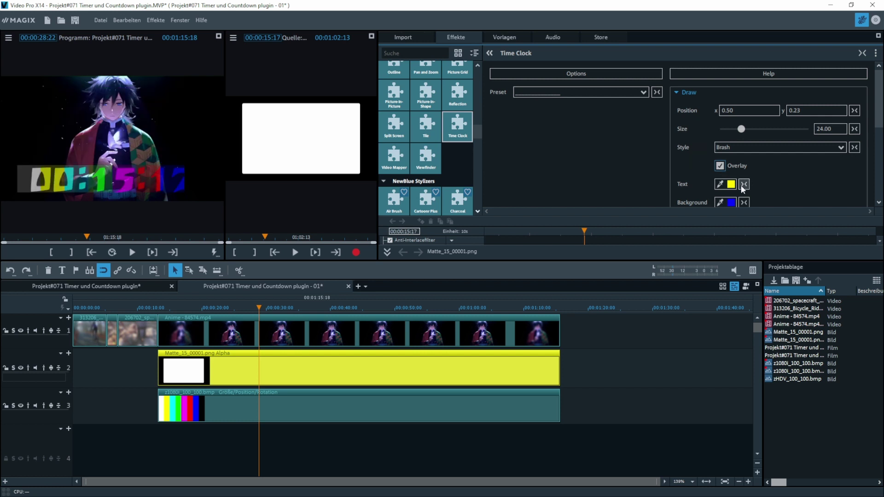
pyautogui.scroll(-3, 778, 145)
pyautogui.moveTo(763, 149); pyautogui.dragTo(719, 152)
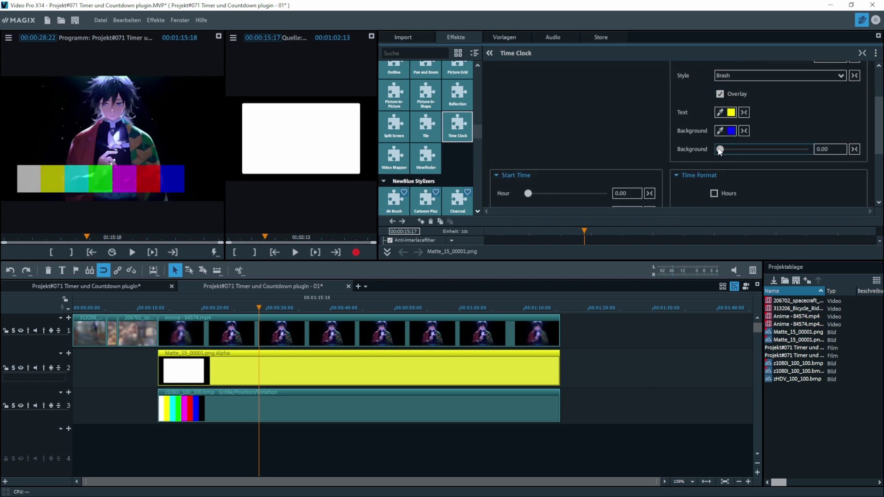
pyautogui.moveTo(720, 152); pyautogui.dragTo(722, 152)
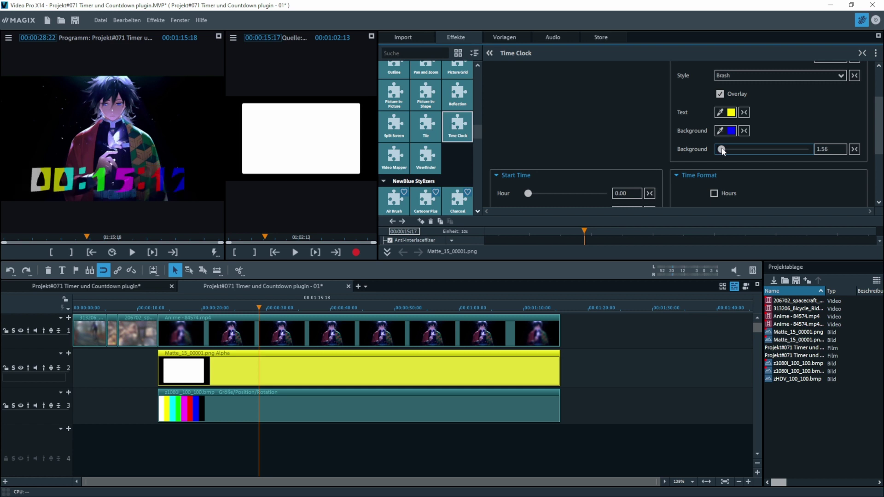
# - Reduce the mask clock's size to 19.27 and move the playhead to 00:00:18:16
pyautogui.scroll(3, 830, 152)
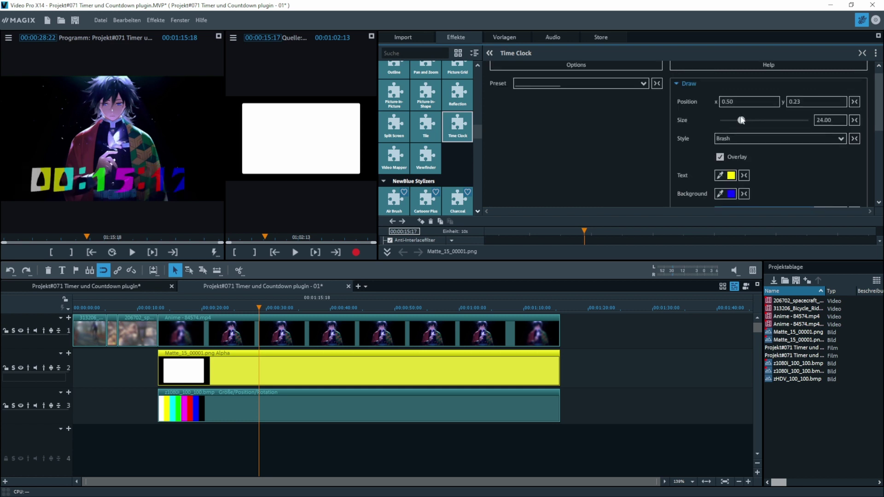
pyautogui.moveTo(743, 121); pyautogui.dragTo(737, 122)
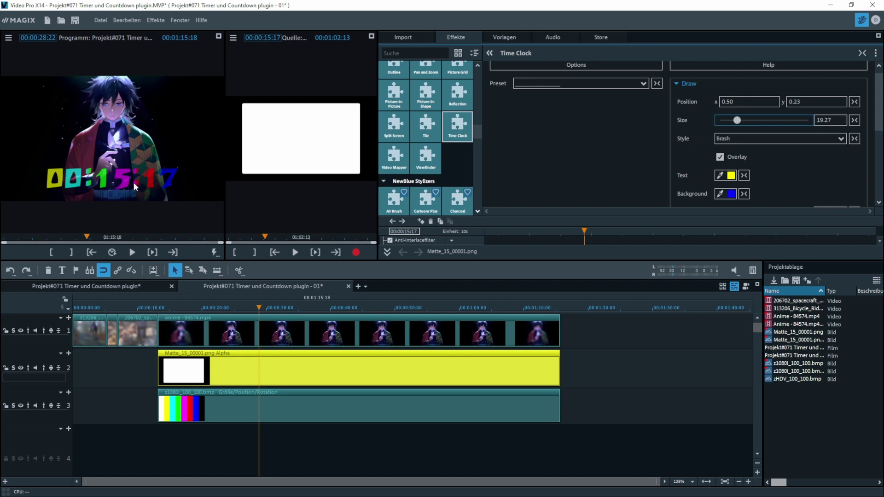
pyautogui.moveTo(219, 309); pyautogui.dragTo(195, 309)
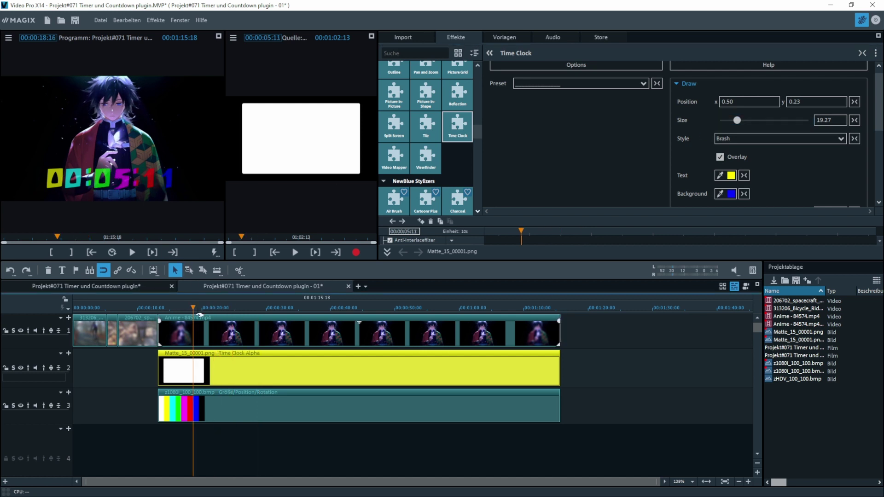
# - Reposition the colour-bar image on track 3 to 31.7 px horizontal and -115.1 px vertical
pyautogui.click(214, 401)
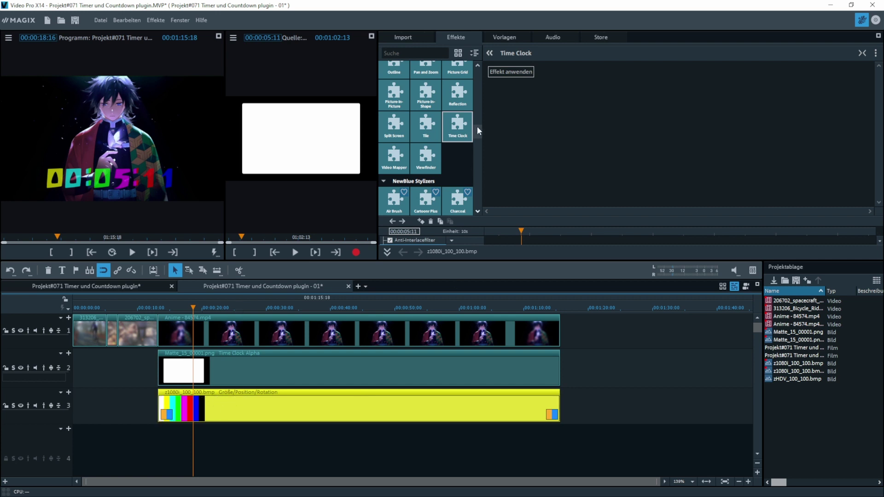
pyautogui.moveTo(477, 126); pyautogui.dragTo(481, 92)
pyautogui.click(393, 106)
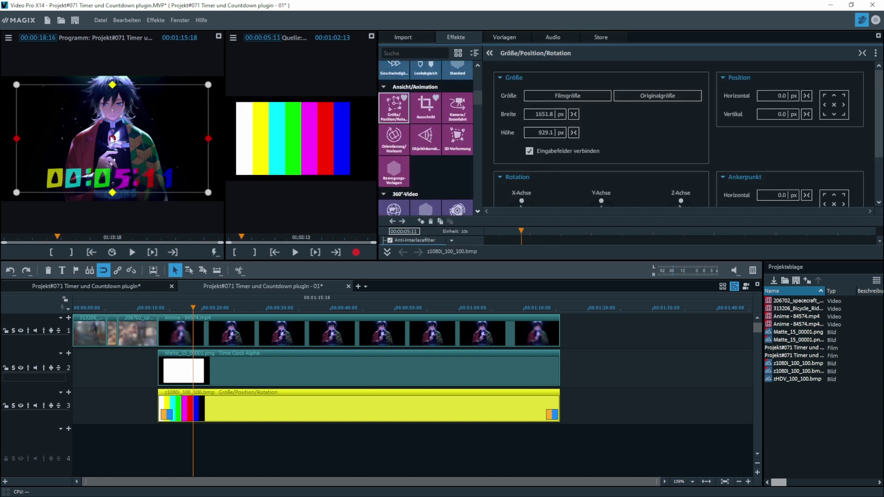
pyautogui.moveTo(144, 128)
pyautogui.mouseDown()
pyautogui.moveTo(125, 139)
pyautogui.moveTo(148, 138)
pyautogui.moveTo(118, 140)
pyautogui.moveTo(170, 143)
pyautogui.moveTo(139, 144)
pyautogui.moveTo(147, 144)
pyautogui.mouseUp()
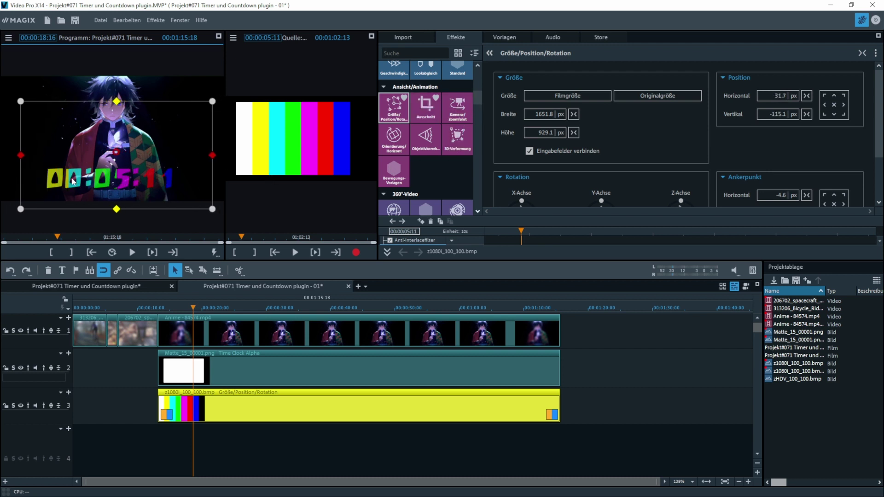
# - Apply Gaussian blur to the colour-bar image with horizontal range 0.0490 and vertical range 0.2670, and play back the result
pyautogui.scroll(3, 481, 101)
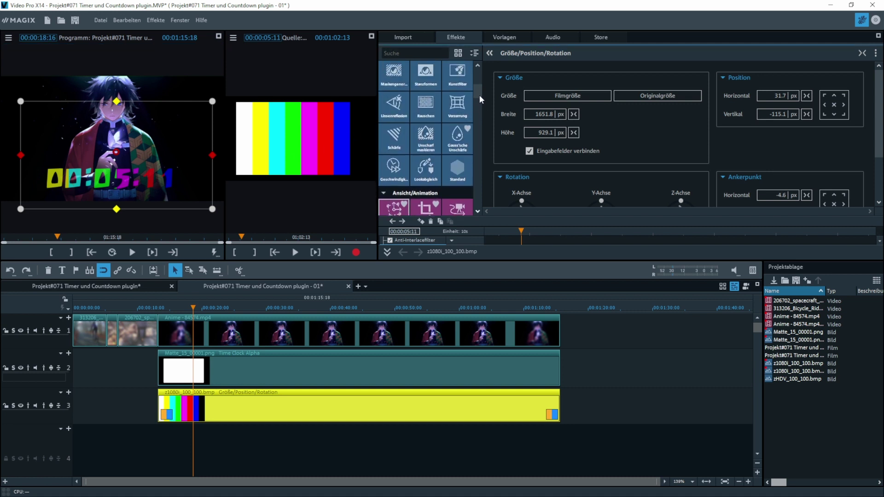
pyautogui.scroll(2, 479, 95)
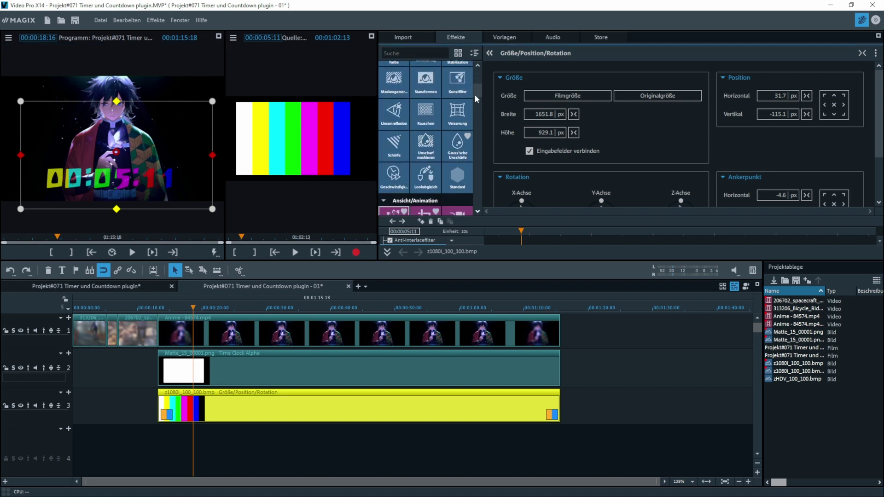
pyautogui.click(449, 144)
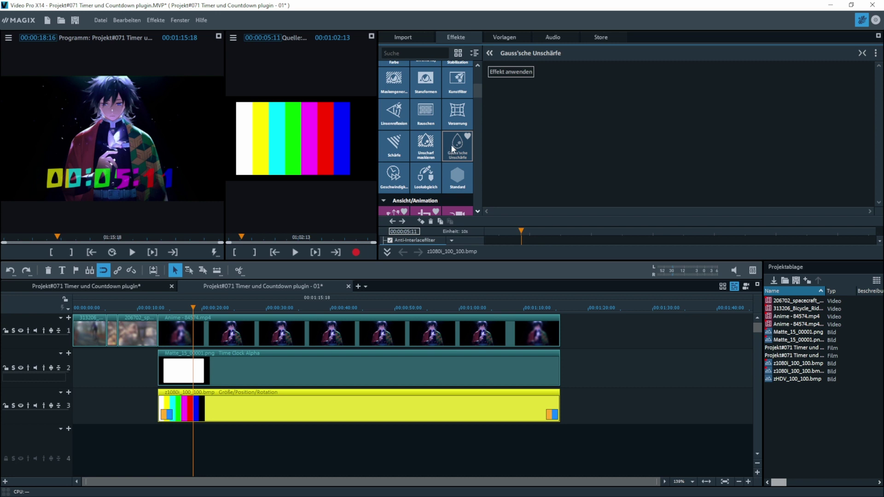
pyautogui.click(515, 73)
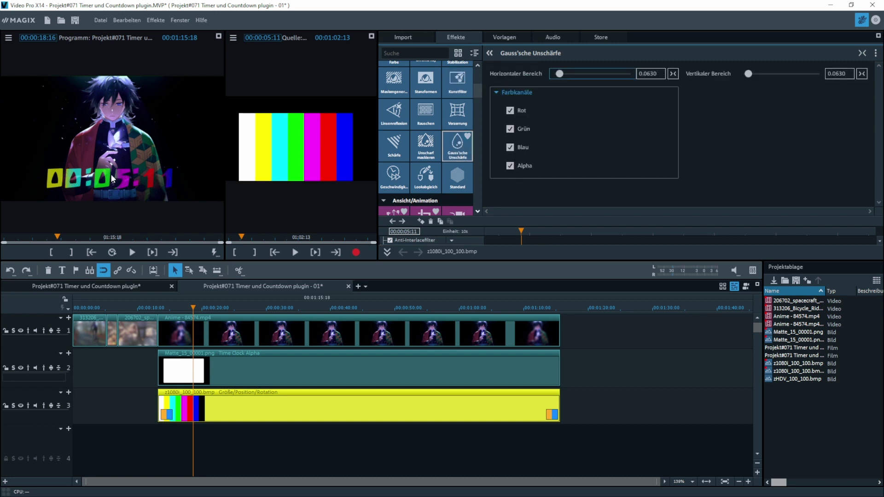
pyautogui.moveTo(558, 76)
pyautogui.mouseDown()
pyautogui.moveTo(575, 74)
pyautogui.moveTo(549, 74)
pyautogui.moveTo(560, 76)
pyautogui.mouseUp()
pyautogui.click(763, 74)
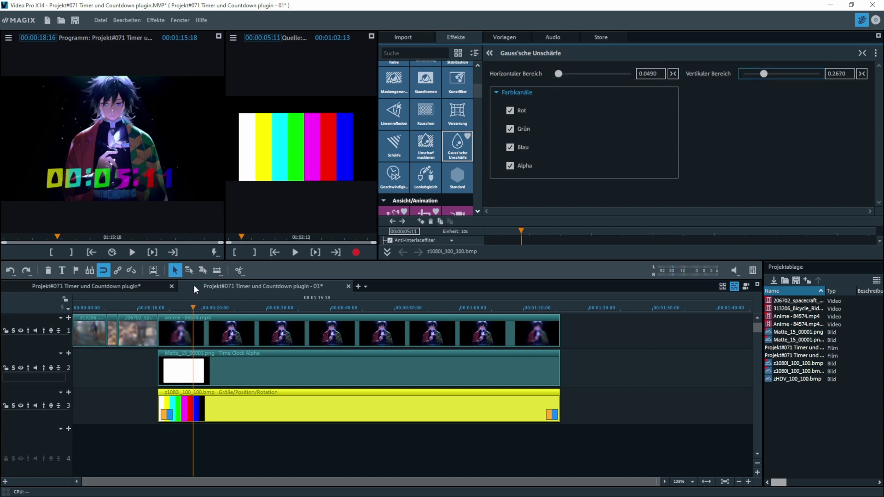
pyautogui.click(132, 252)
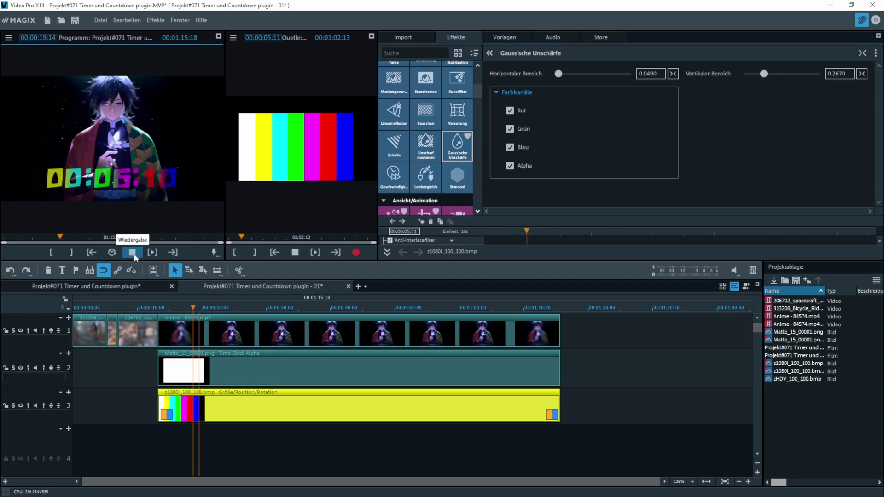
# - Animate the colour bars' position from -67.4/-135.0 px at 00:00:13:05 to 230.1/-123.1 px at 00:00:32:18
pyautogui.click(161, 309)
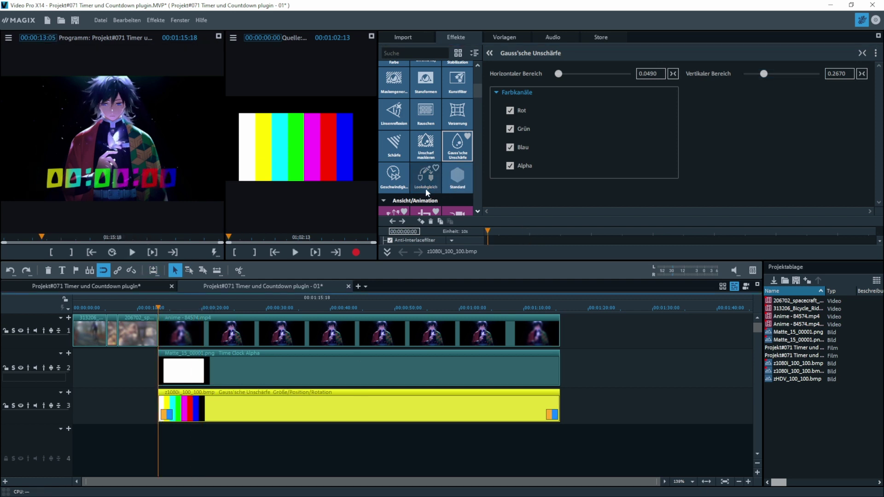
pyautogui.scroll(-1, 397, 193)
pyautogui.click(396, 189)
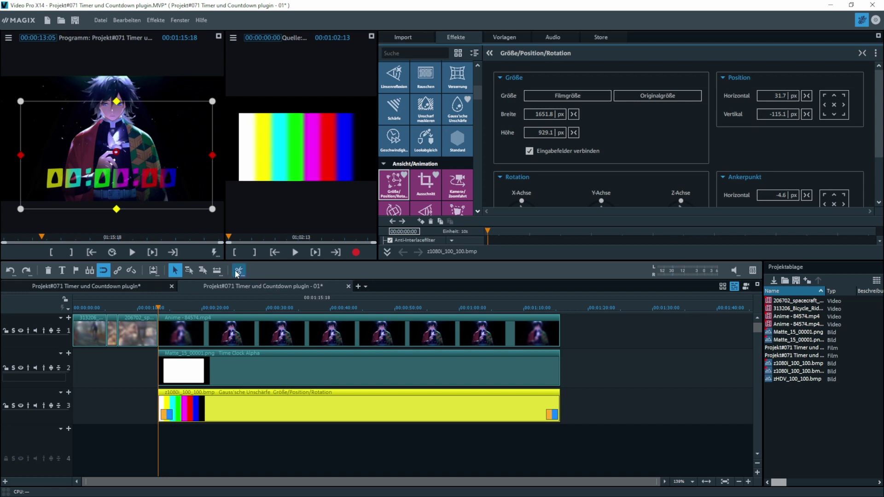
pyautogui.moveTo(120, 175); pyautogui.dragTo(126, 176)
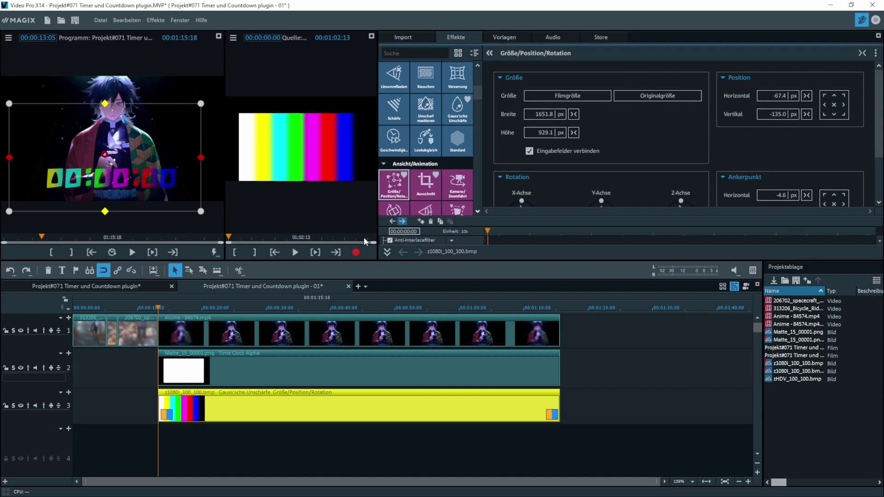
pyautogui.click(283, 308)
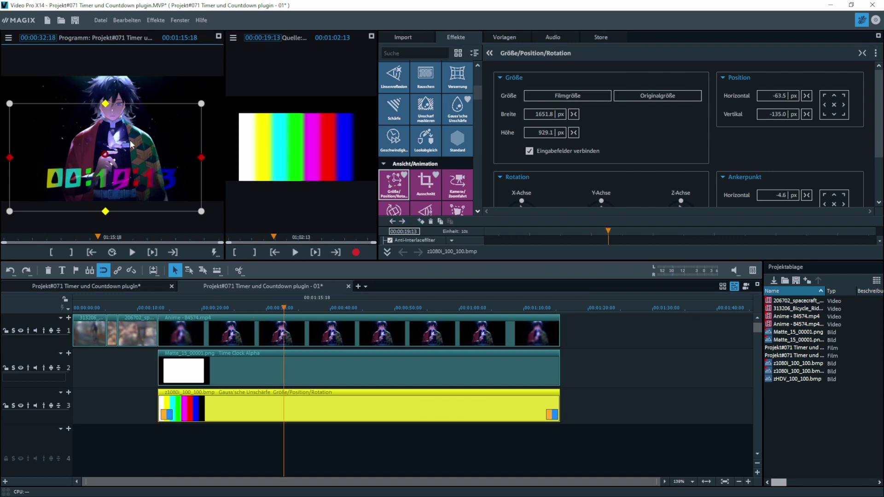
pyautogui.moveTo(129, 144); pyautogui.dragTo(163, 143)
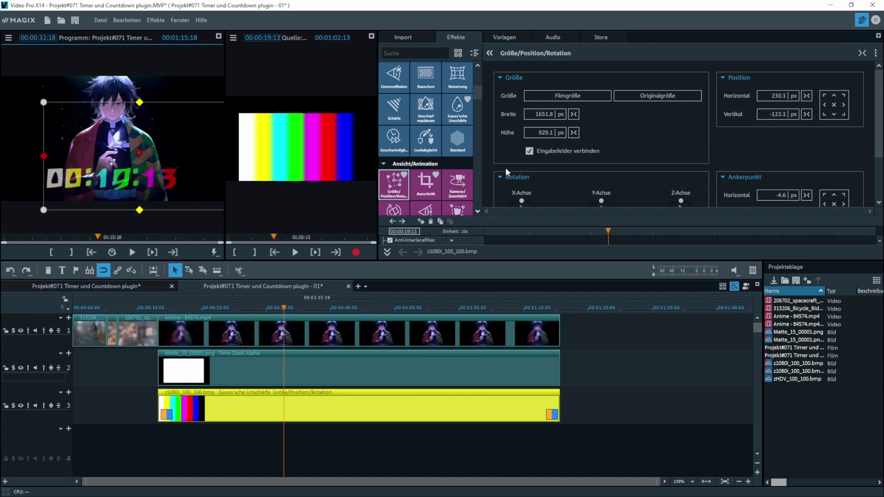
# - Play the Anime clip from its start to check the moving colours in the timer, stopping at 00:00:19:09
pyautogui.click(159, 308)
pyautogui.click(132, 252)
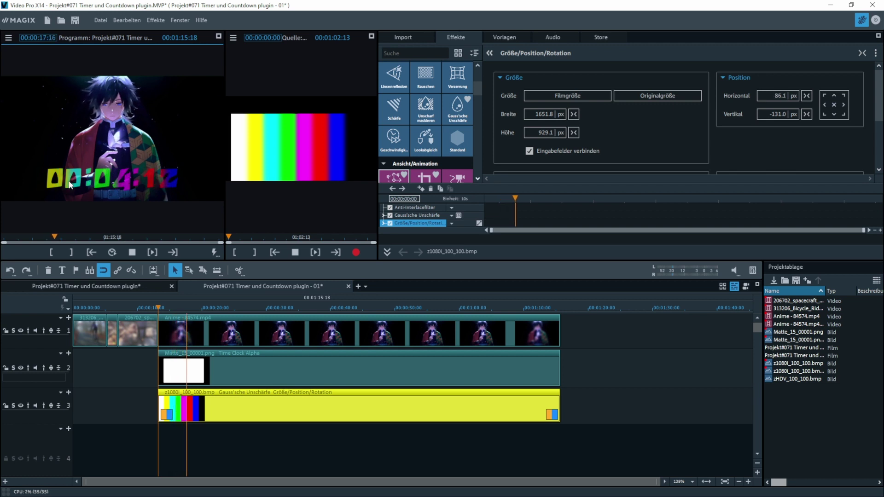
pyautogui.click(130, 252)
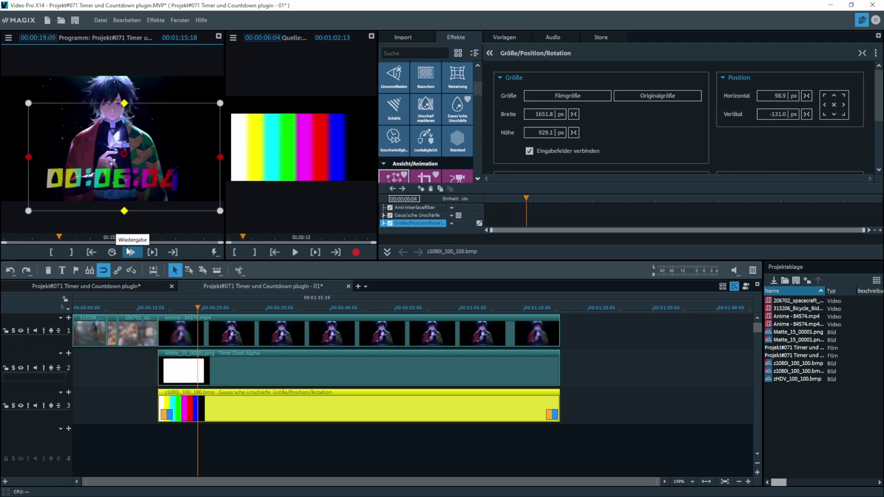